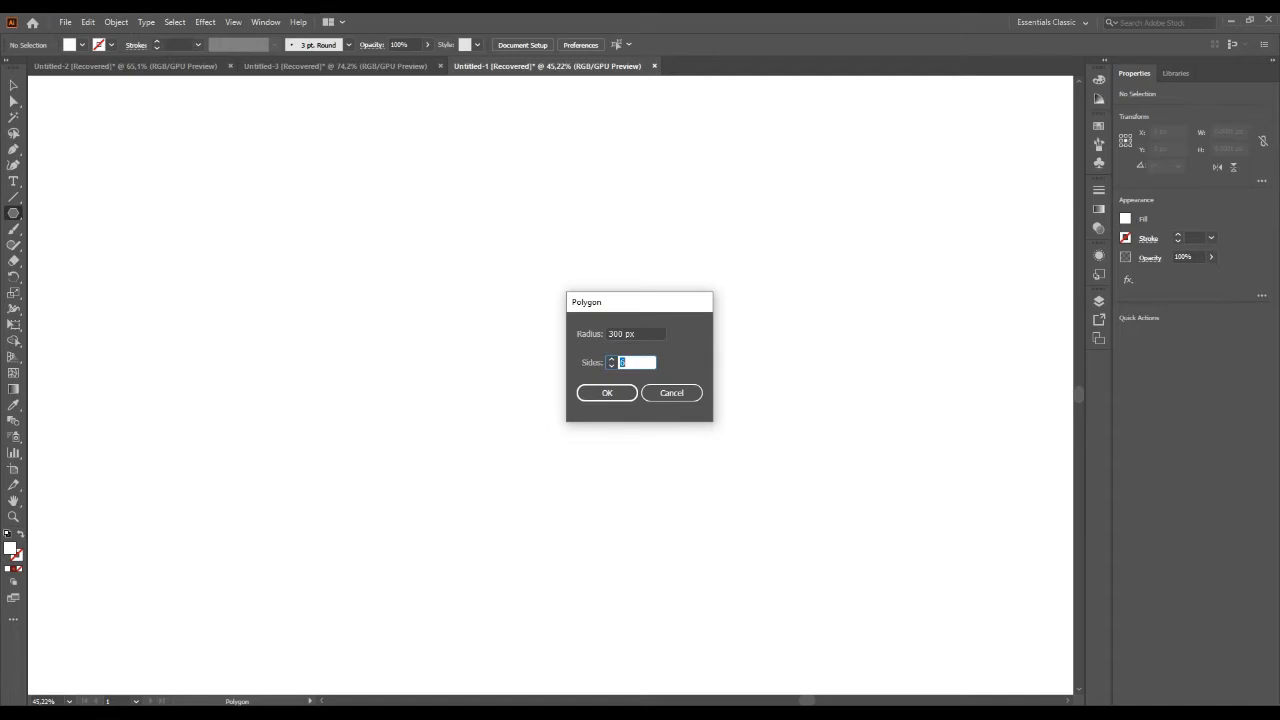
- Draw a six-sided polygon with a 400 px radius and give it no fill and a black (000000) stroke
key("shift+Tab")
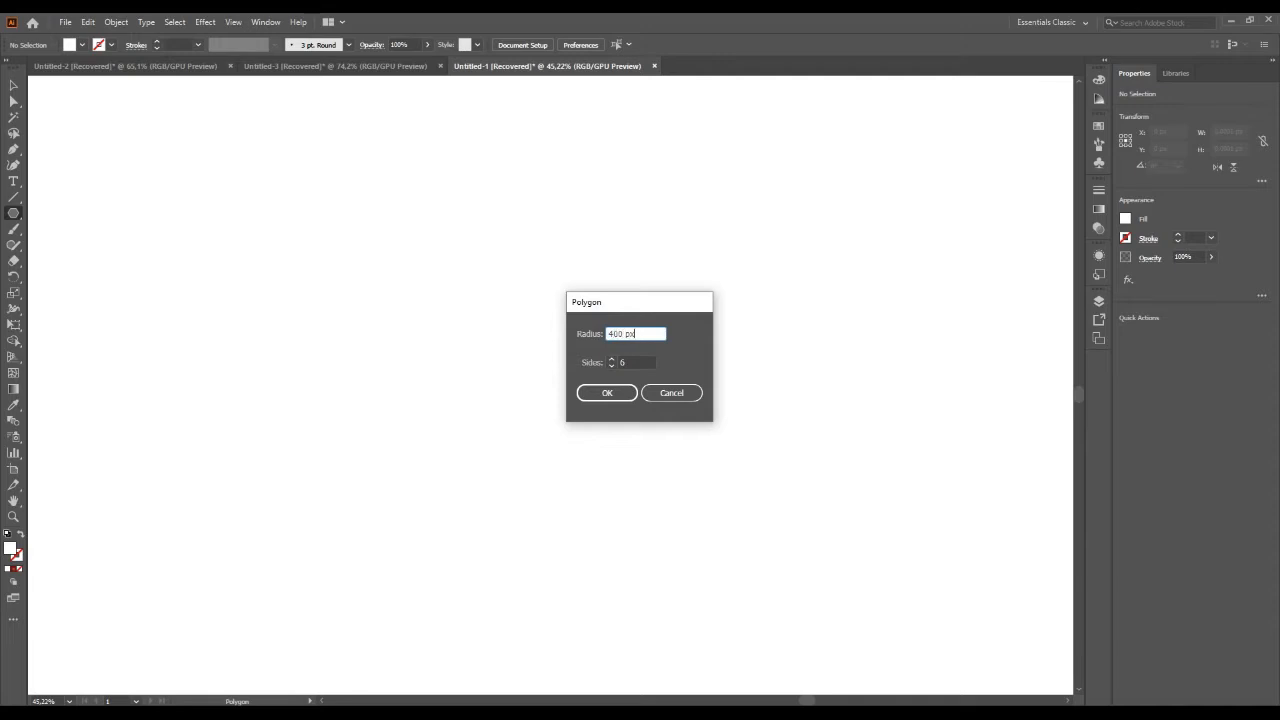
key("Return")
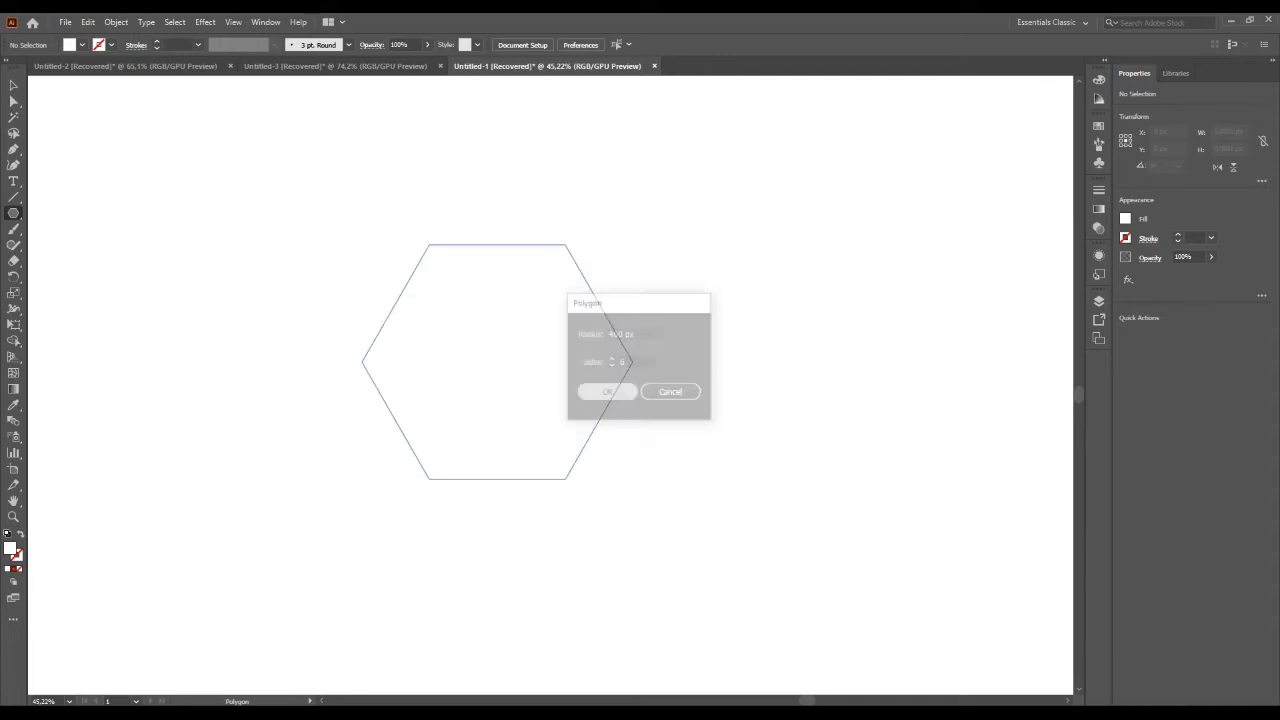
left_click(20, 534)
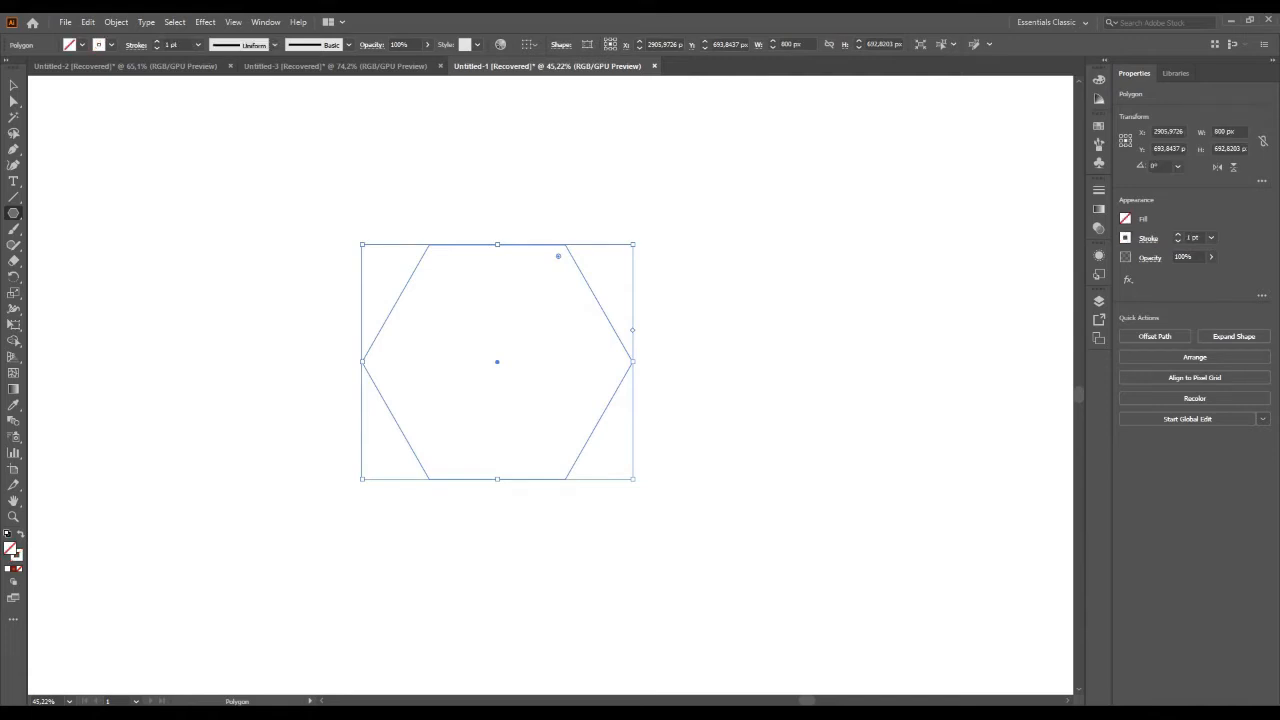
double_click(17, 556)
left_click_drag(500, 415, 466, 444)
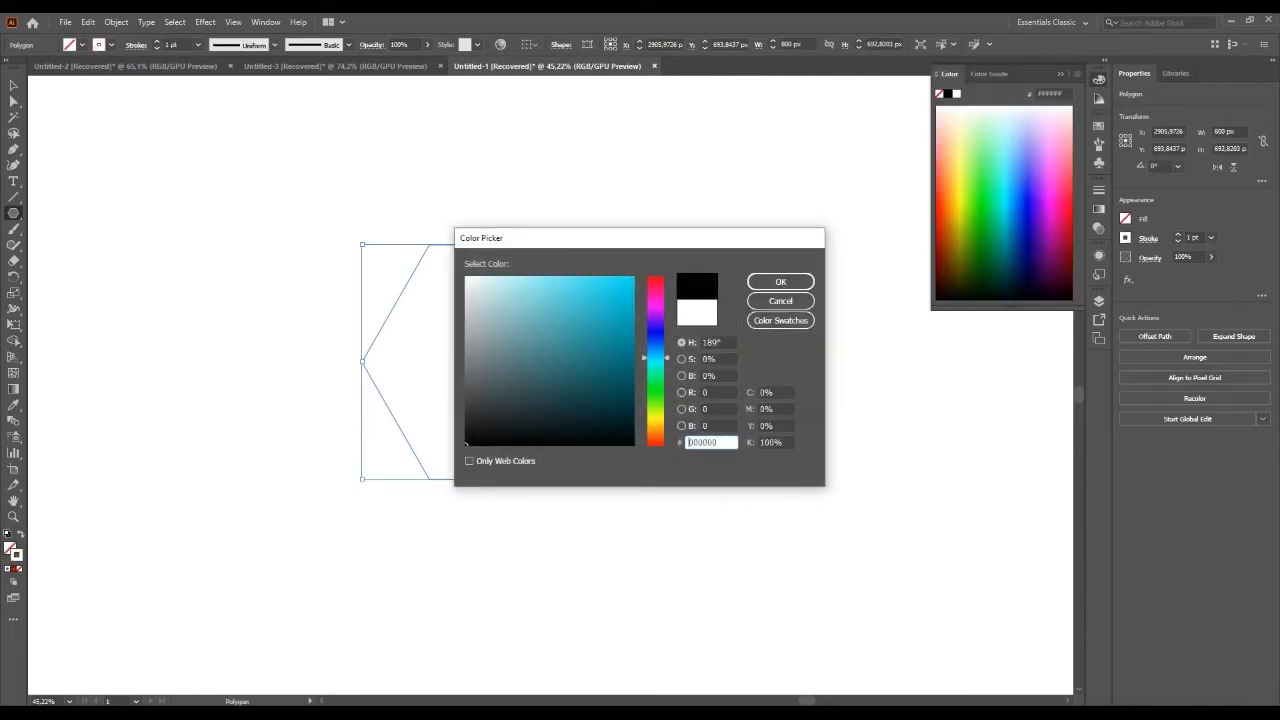
key("Return")
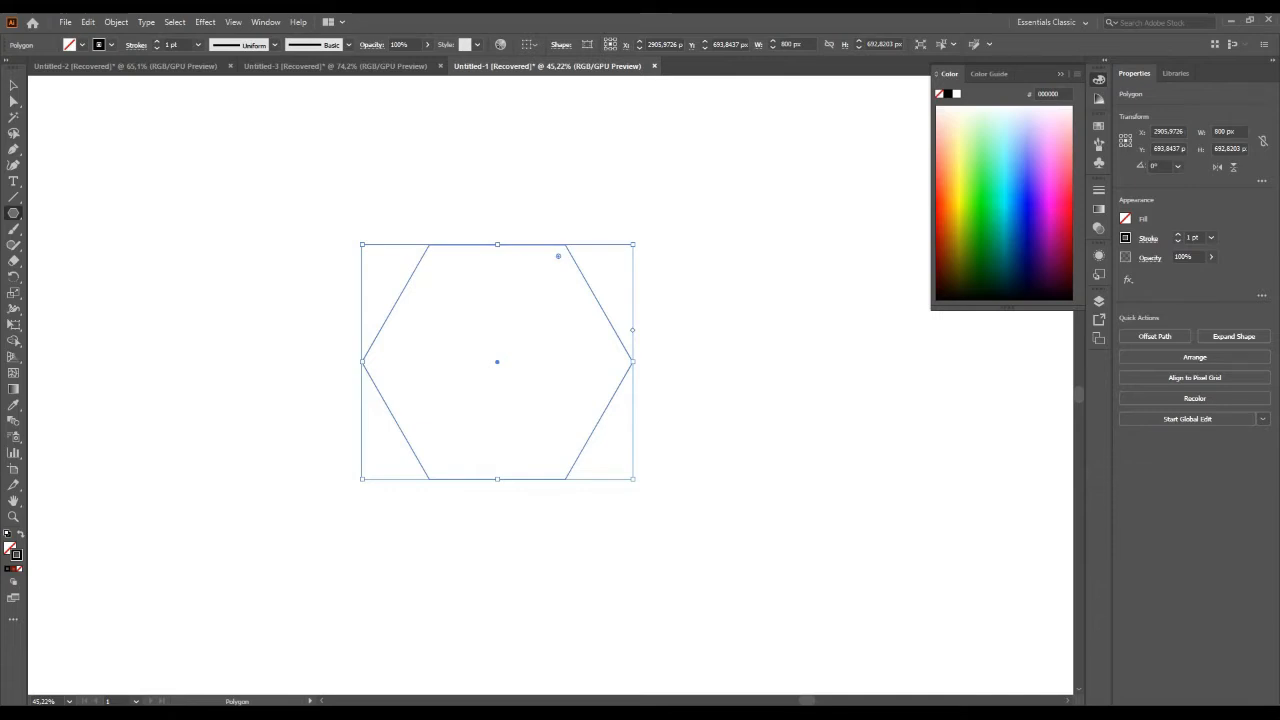
- Draw a second six-sided polygon with a 300 px radius over the first hexagon
left_click(497, 362)
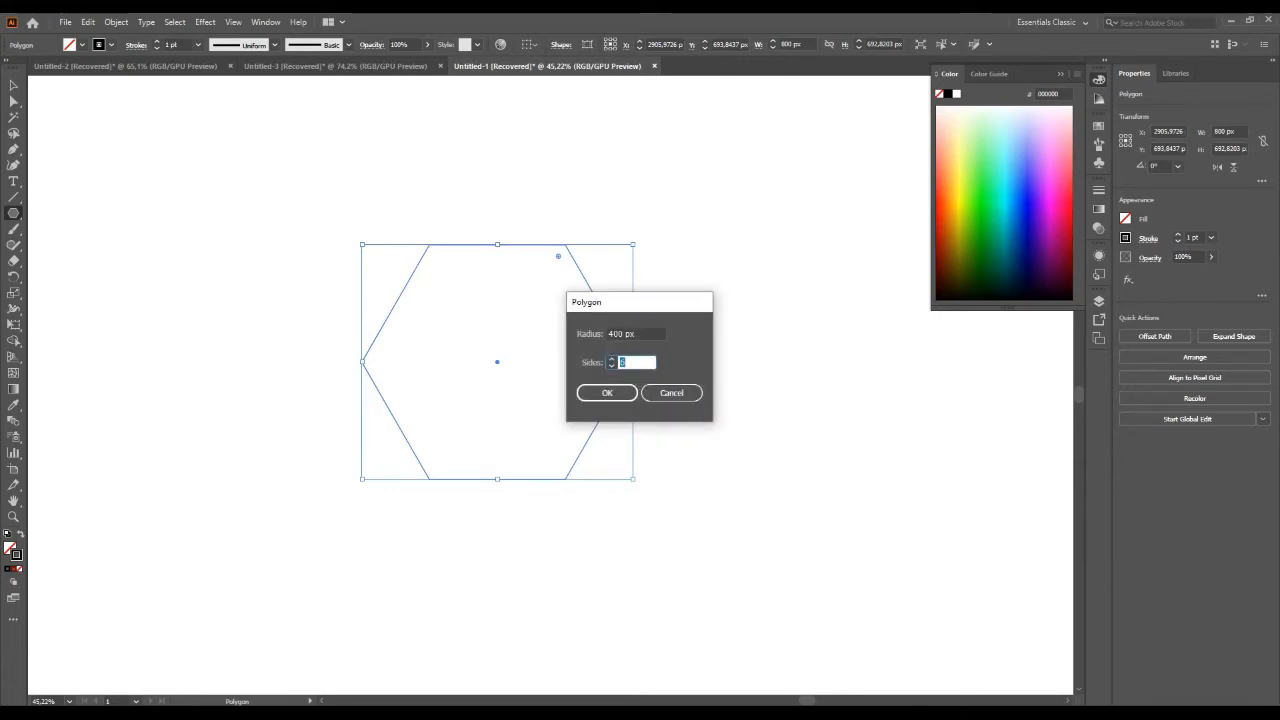
left_click(613, 334)
key("BackSpace")
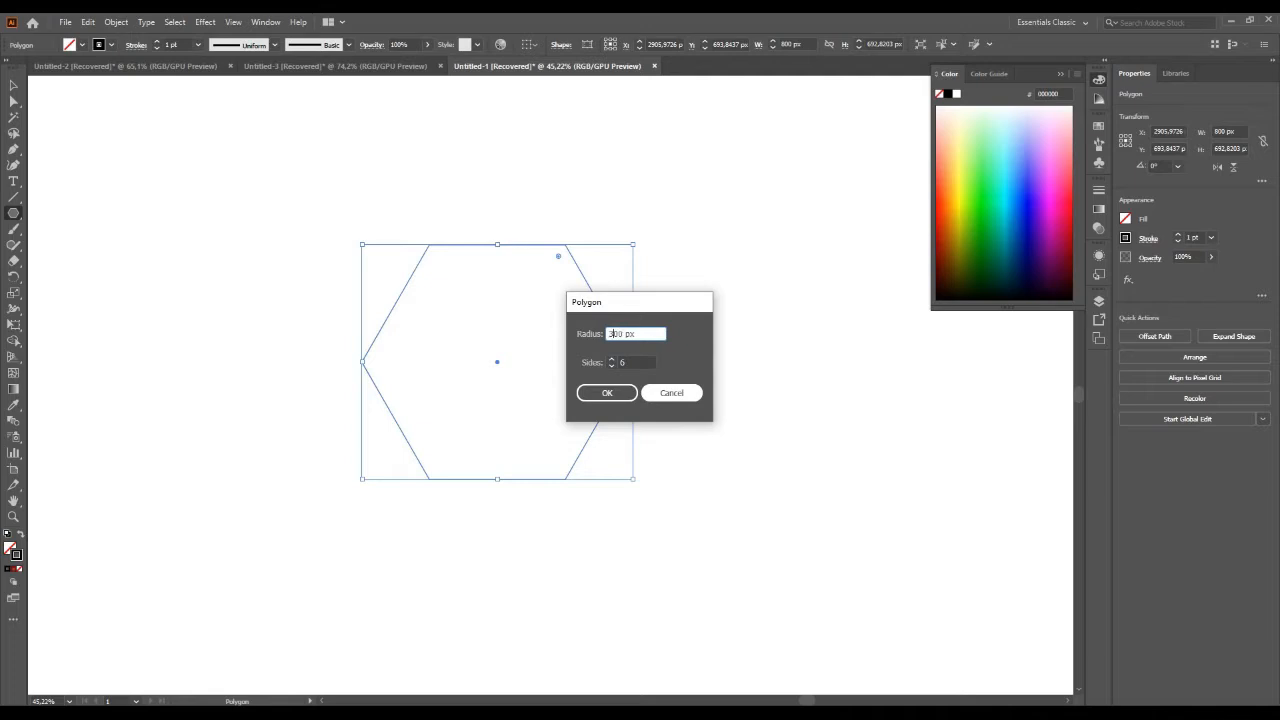
type("3")
key("Tab")
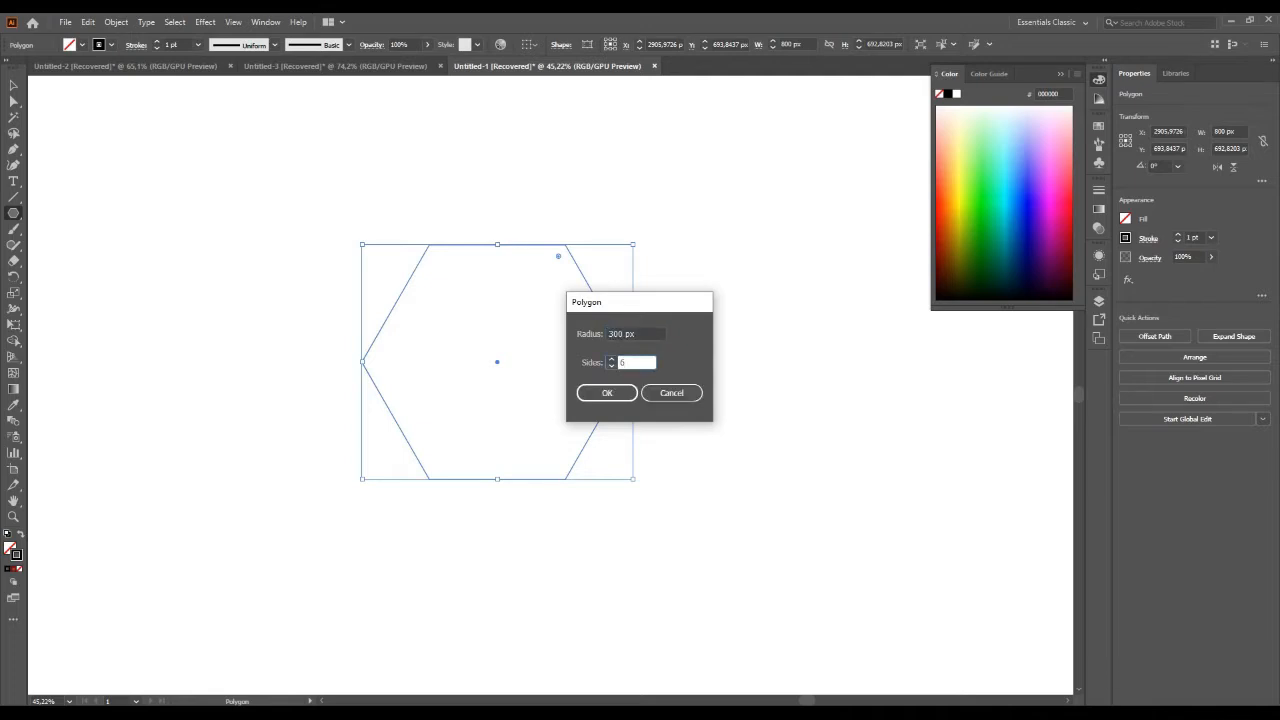
key("Return")
- Centre the smaller hexagon horizontally and vertically inside the larger one
key("v")
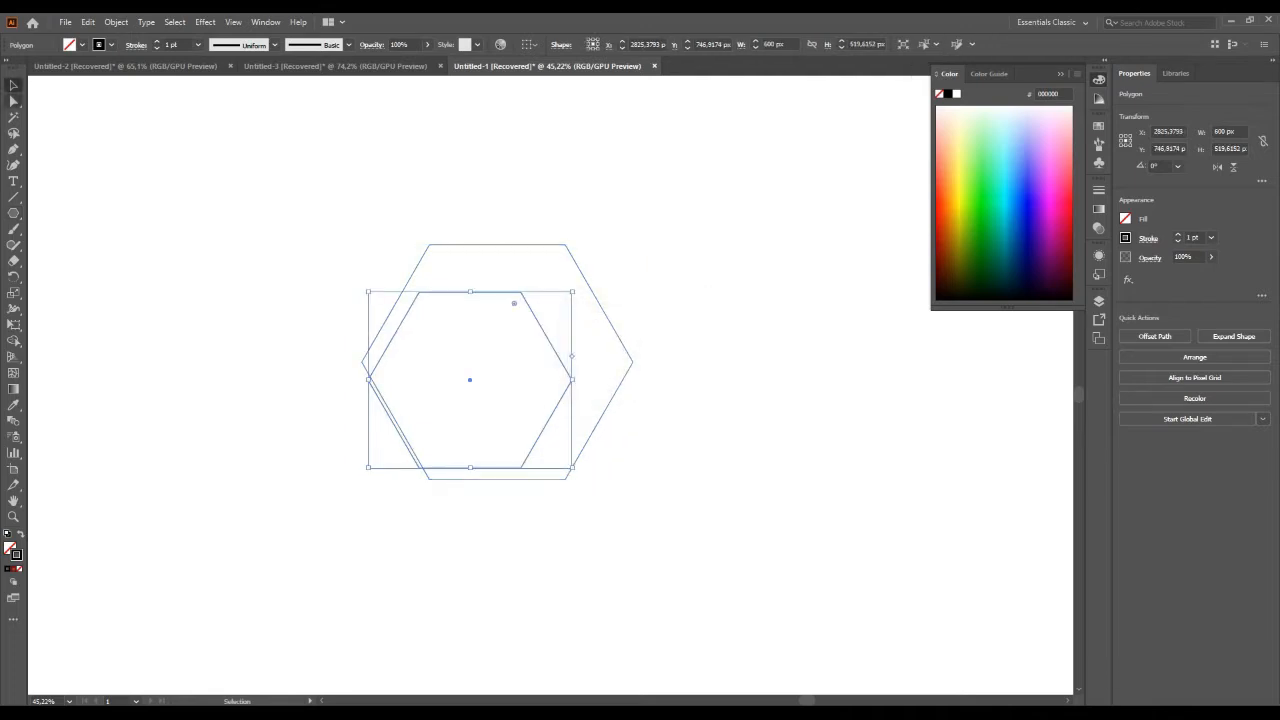
left_click_drag(561, 398, 566, 395)
key("ctrl+a")
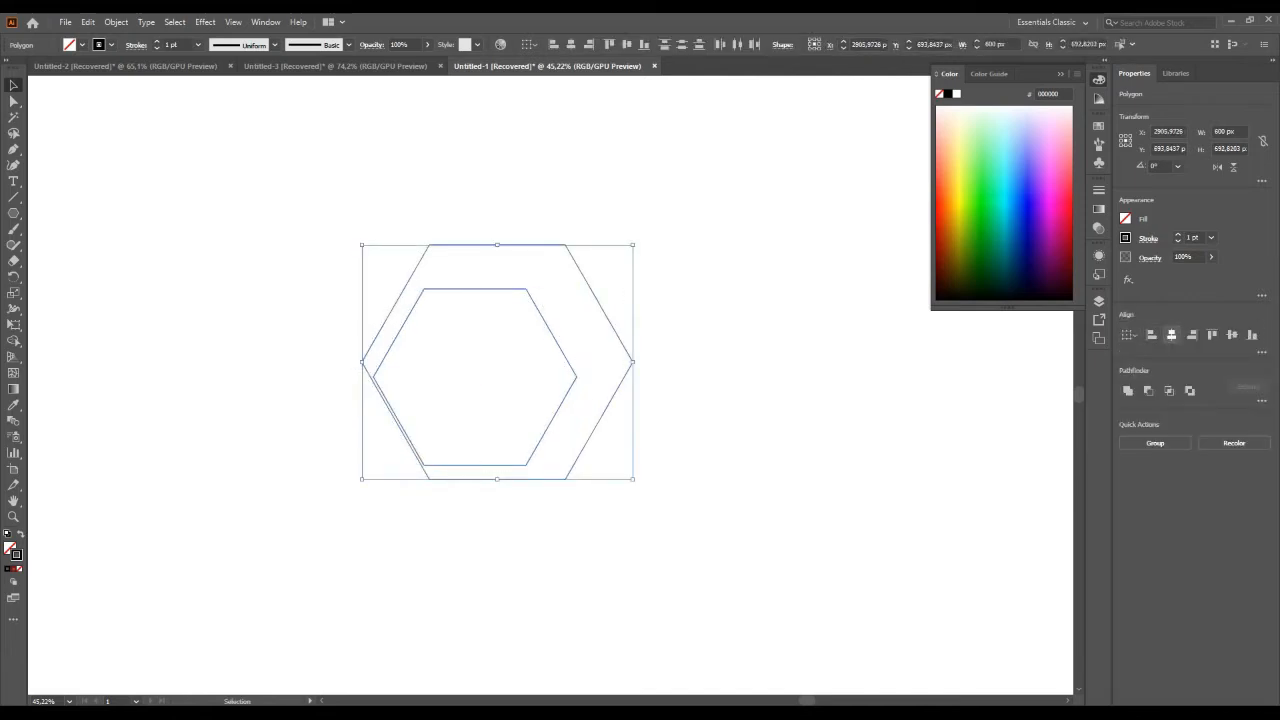
left_click(1171, 335)
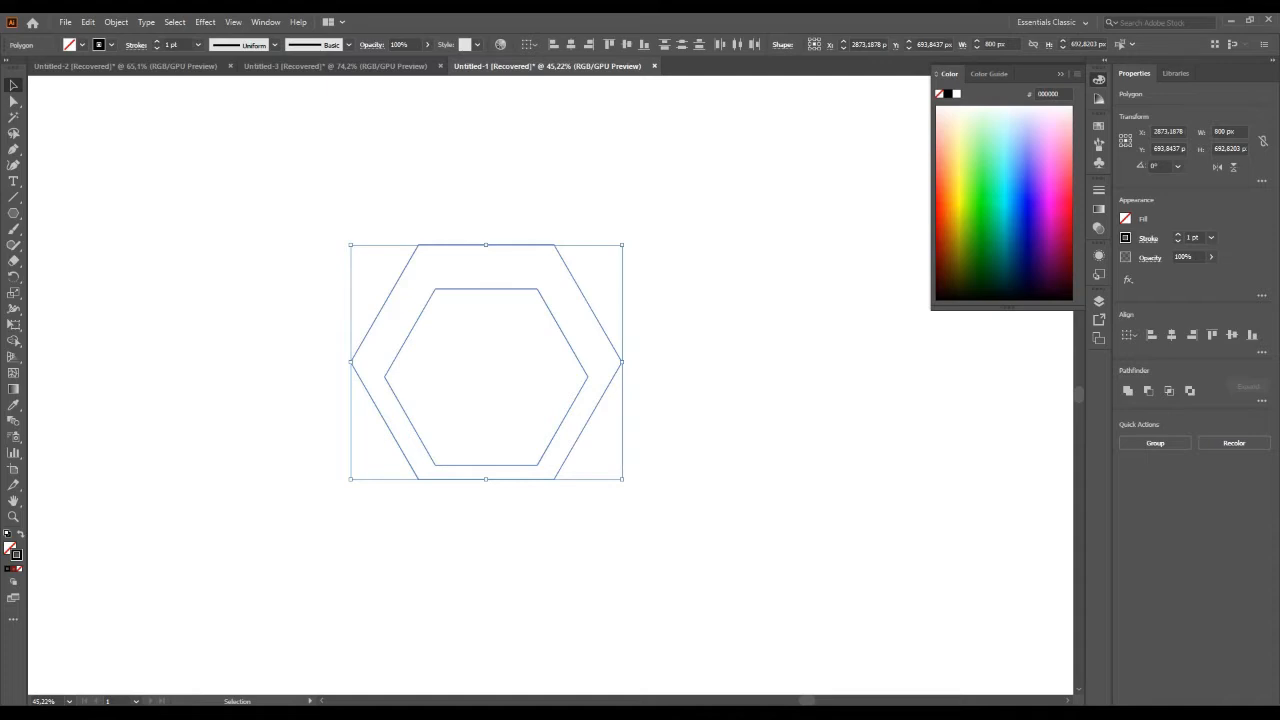
left_click(668, 420)
left_click_drag(588, 377, 588, 362)
left_click(660, 408)
- Rotate both hexagons together by about 90° so that a corner points straight up
left_click_drag(360, 216, 482, 326)
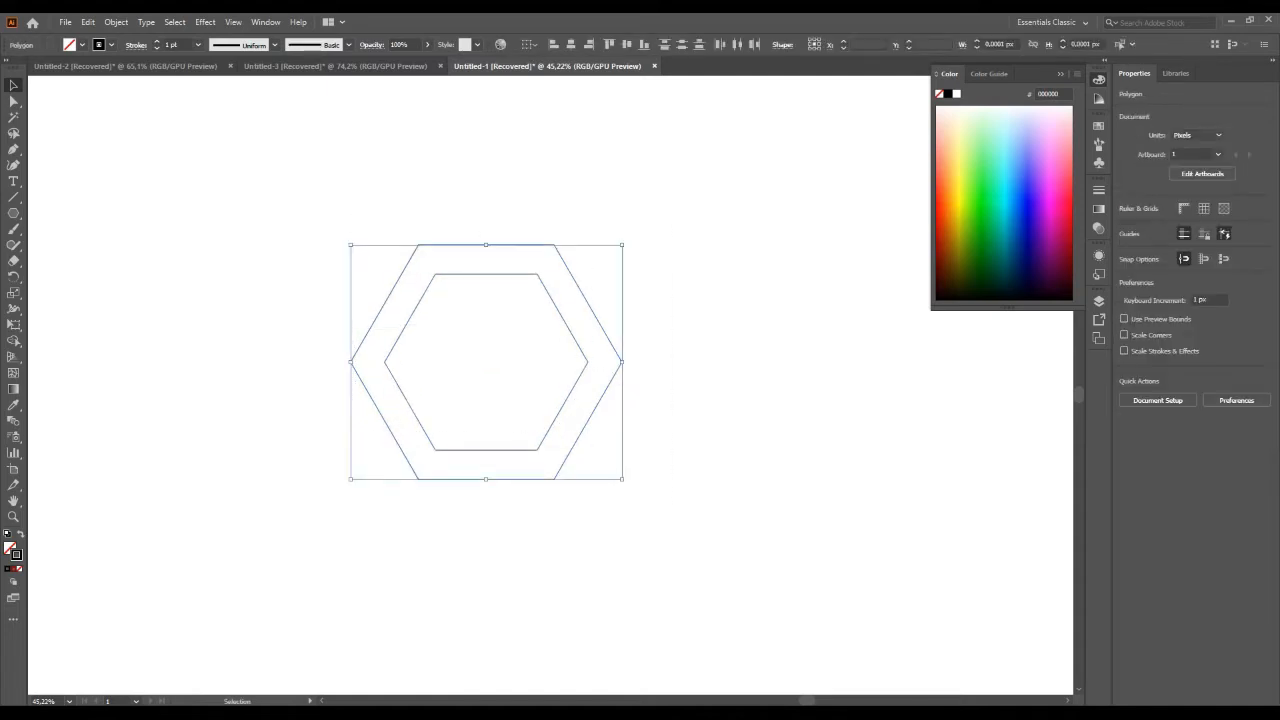
left_click_drag(624, 481, 361, 500)
key("ctrl+z")
left_click(361, 500)
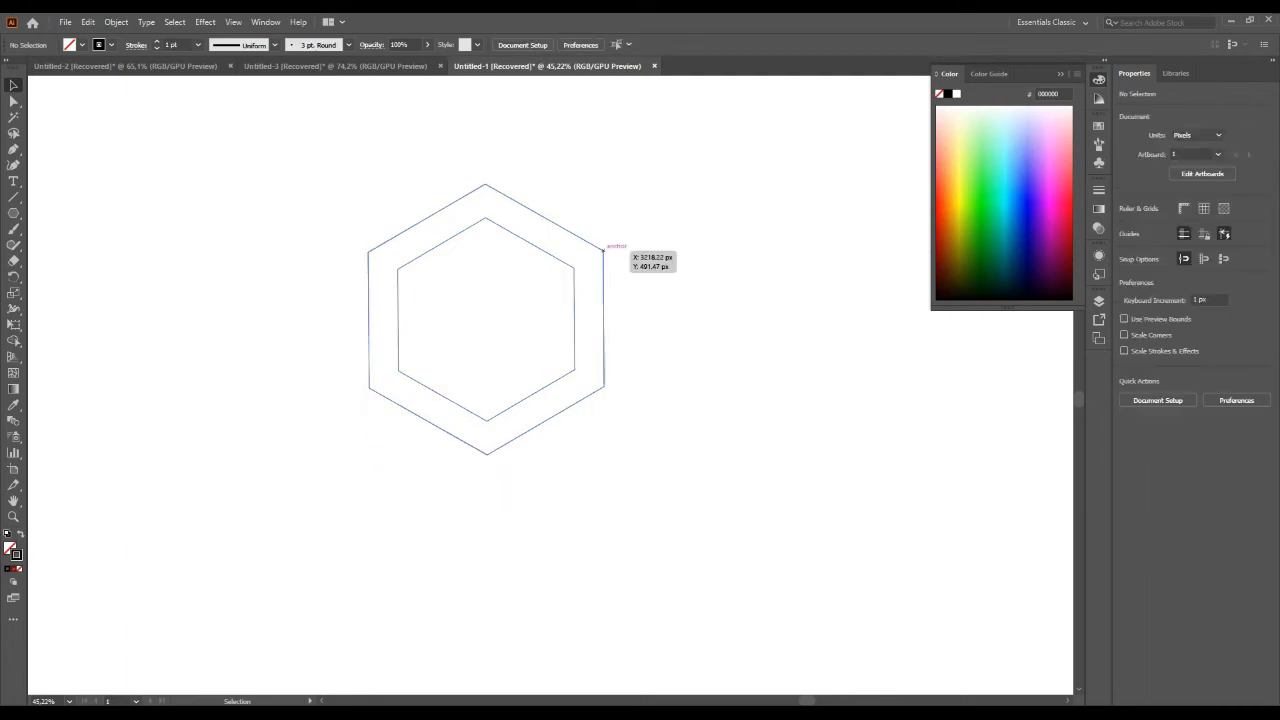
- Duplicate the outer hexagon straight down so the copy's upper side corners meet the original's lower side corners
scroll(557, 273, "up", 1)
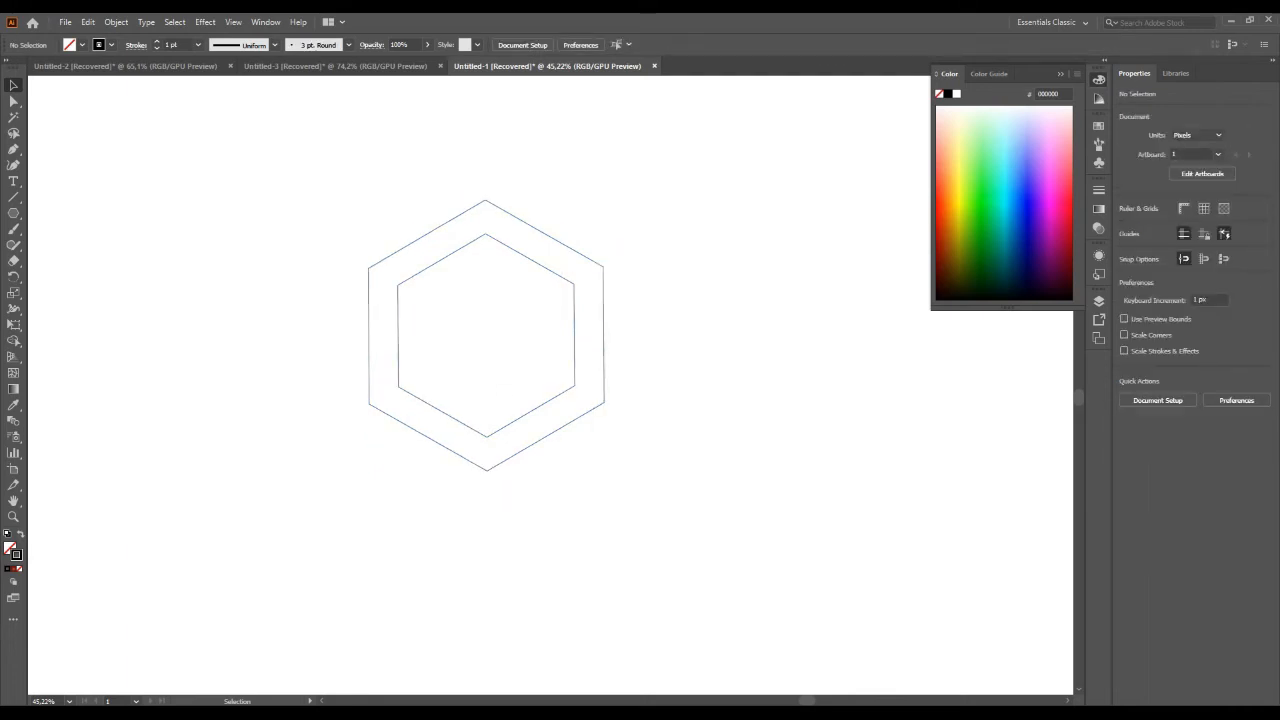
left_click_drag(604, 265, 606, 402)
key("ctrl+shift+a")
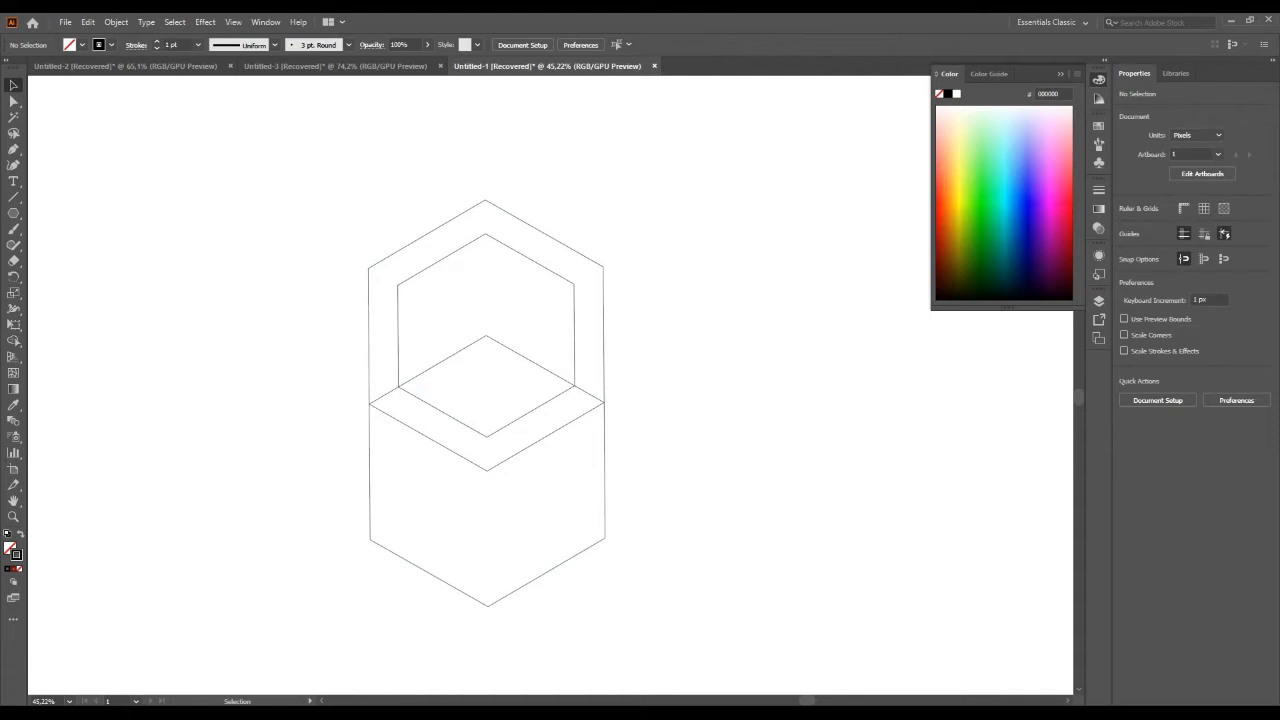
- With the Shape Builder, remove every region of the overlapping hexagons except the V-shaped band between the inner and outer outlines
left_click_drag(333, 170, 668, 615)
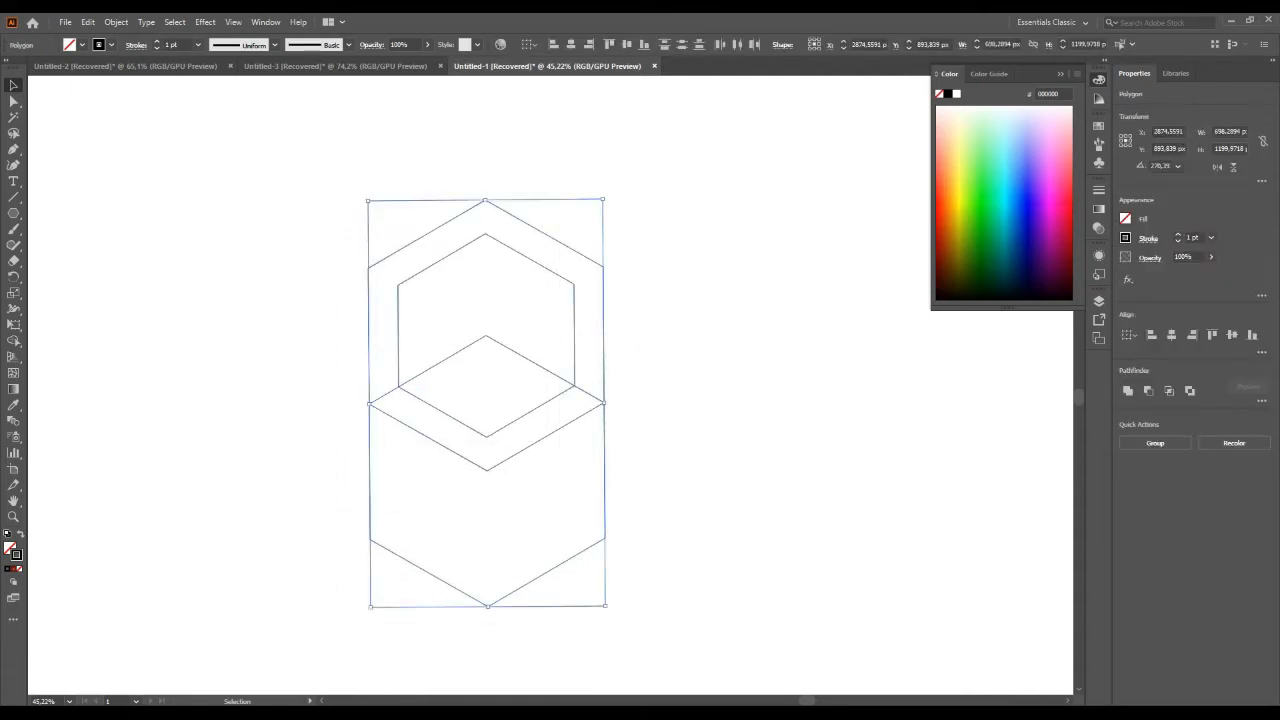
left_click(14, 340)
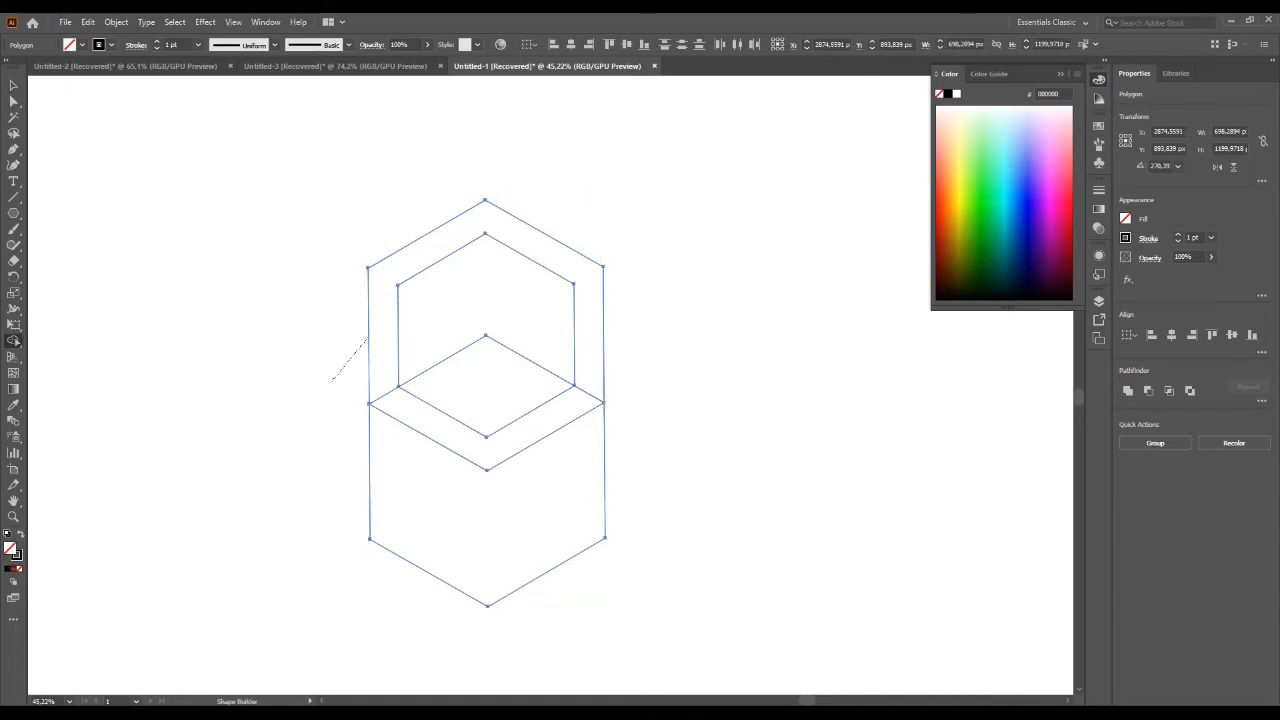
left_click_drag(367, 340, 374, 334)
left_click(486, 385, "alt")
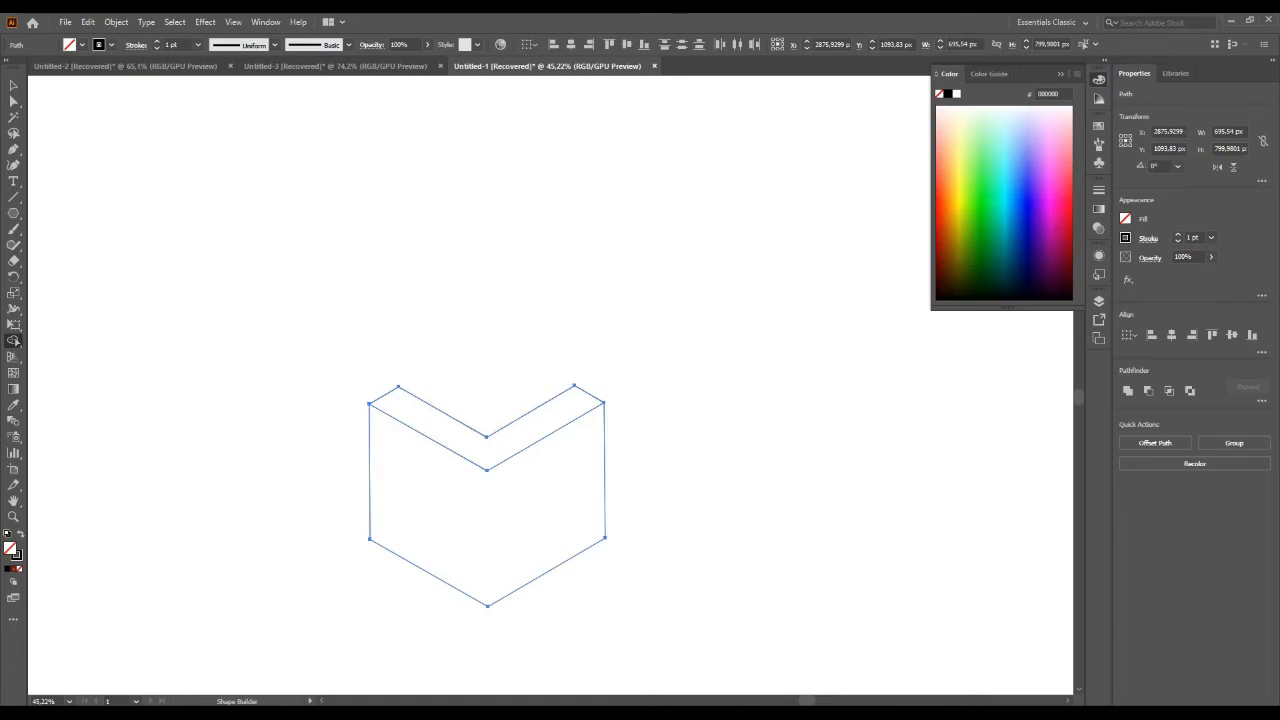
left_click_drag(540, 500, 694, 500)
- Swap the V-shaped band's stroke and fill so it has a solid black fill and no stroke
left_click(14, 86)
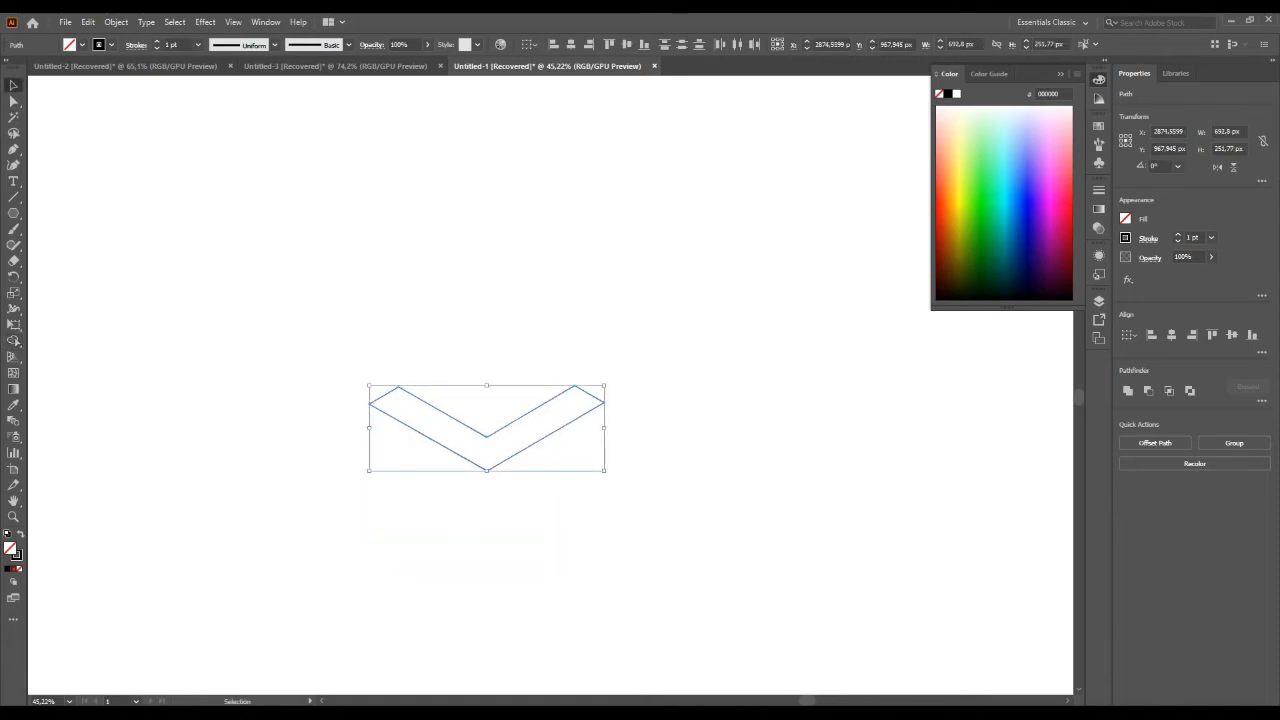
key("shift+x")
left_click(590, 530)
left_click(487, 453)
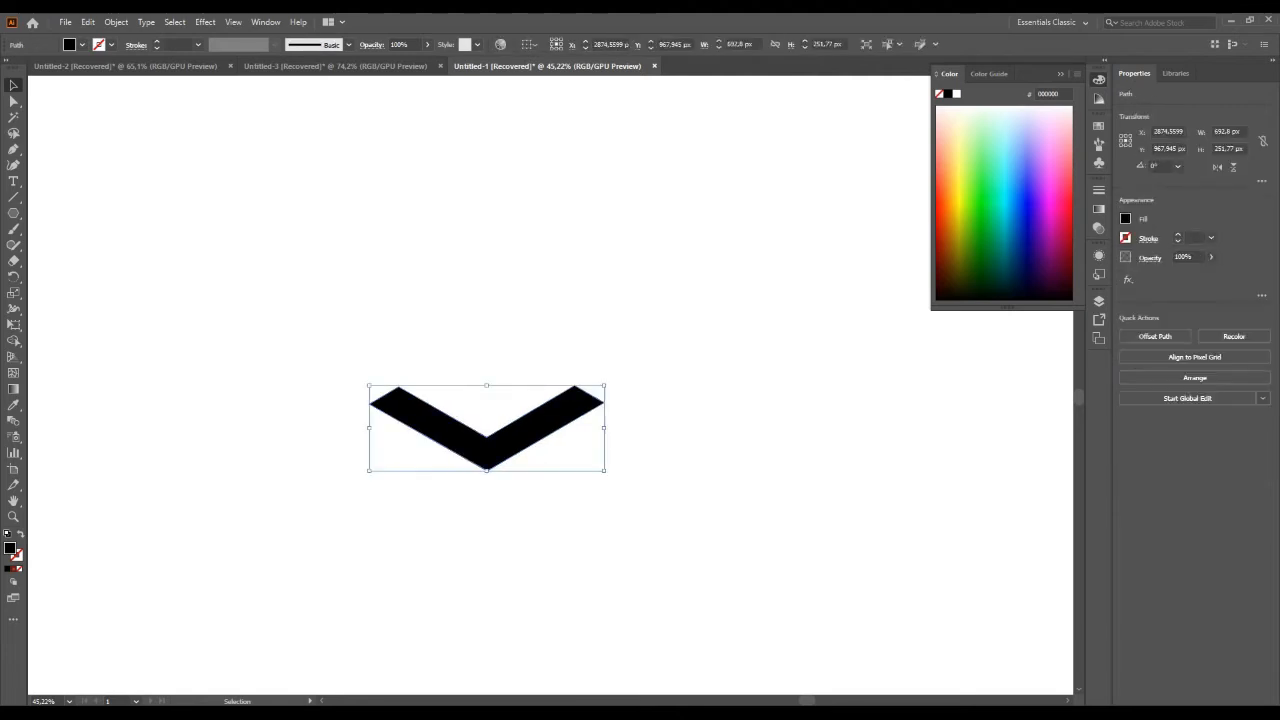
- Recolour the V-shaped band light blue and shift it slightly right and up on the artboard
left_click(986, 195)
left_click(700, 345)
left_click_drag(581, 417, 640, 422)
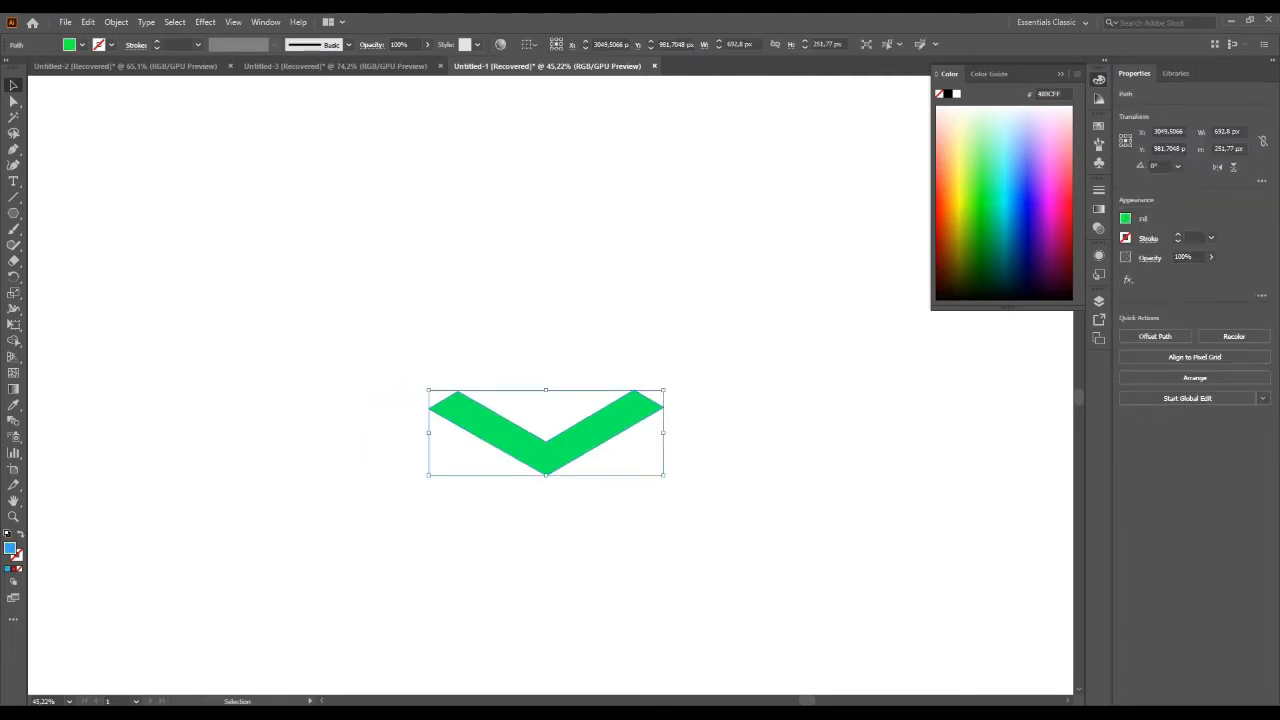
left_click(1014, 206)
left_click(760, 330)
left_click_drag(546, 468, 546, 416)
- Create a copy of the blue V-shaped band rotated by 120°
right_click(546, 416)
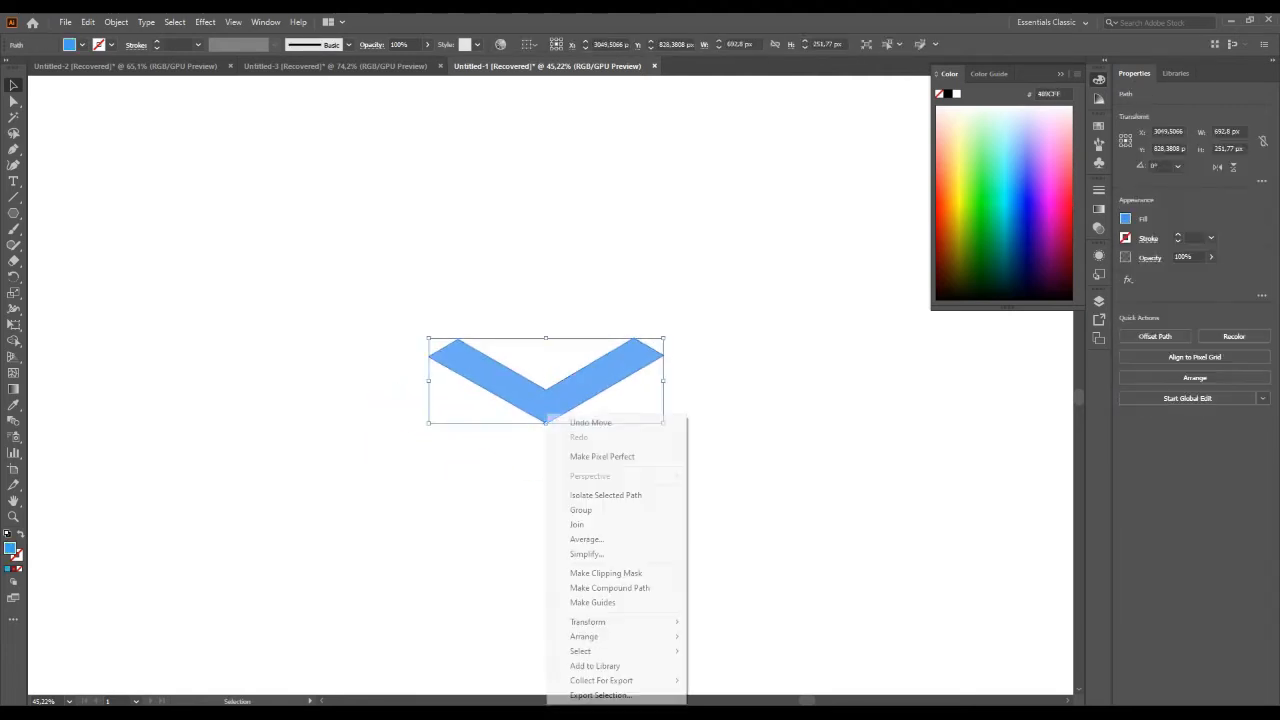
mouse_move(600, 621)
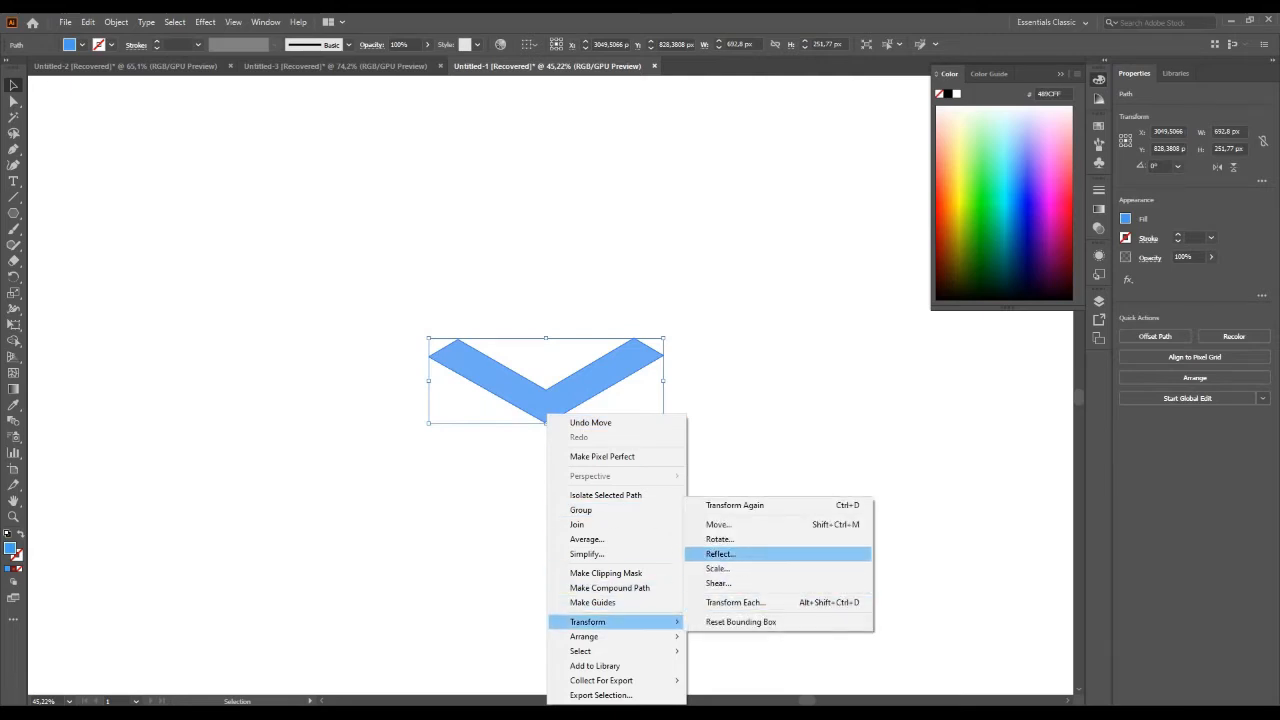
left_click(720, 539)
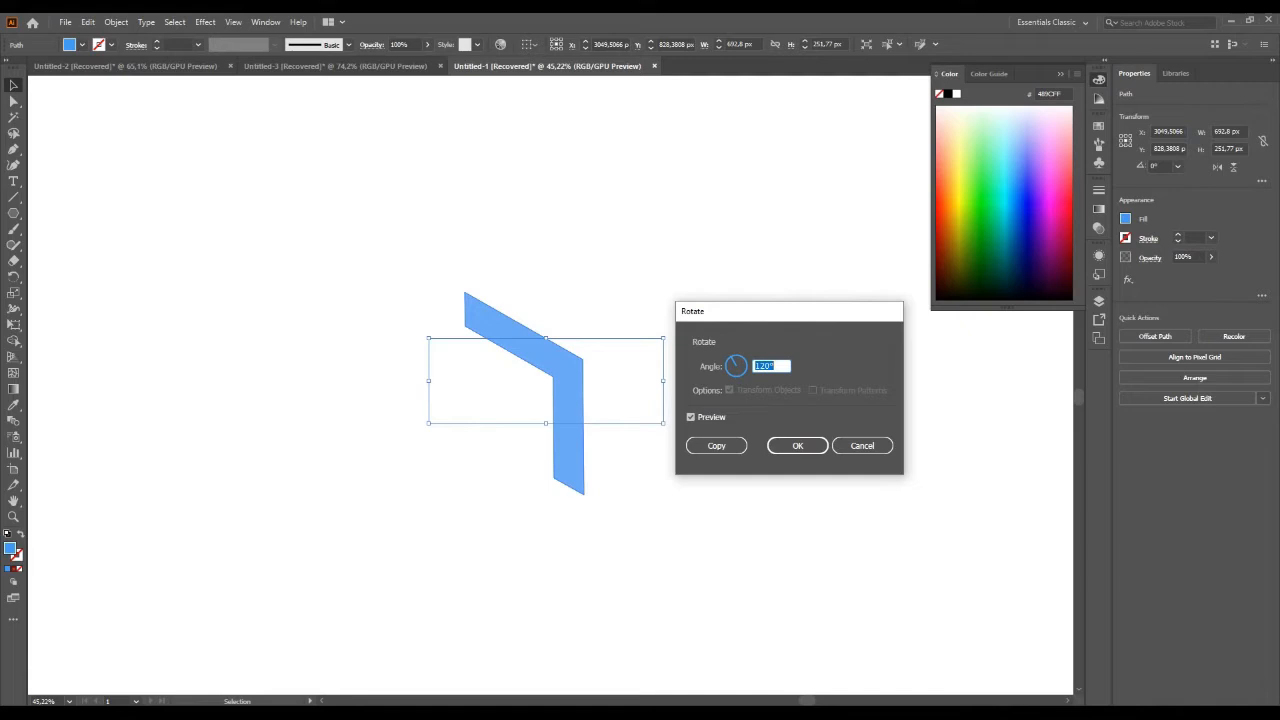
left_click(716, 446)
left_click(704, 436)
- Position the rotated copy flush against the underside of the original band's left arm, meeting at the centre point
left_click_drag(580, 363, 549, 427)
key("ctrl+shift+a")
key("ctrl+shift+a")
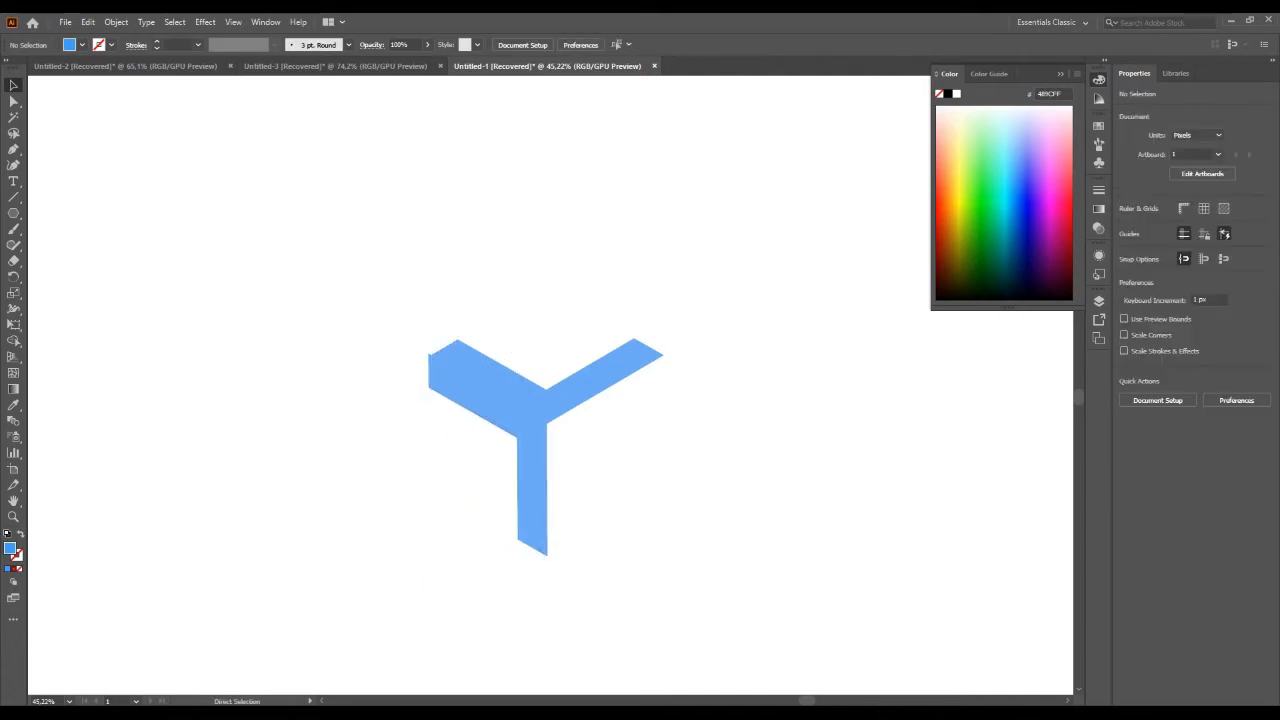
key("ctrl+z")
key("ctrl+shift+a")
- Create a copy of the rotated band reflected across the vertical axis
right_click(533, 480)
mouse_move(600, 397)
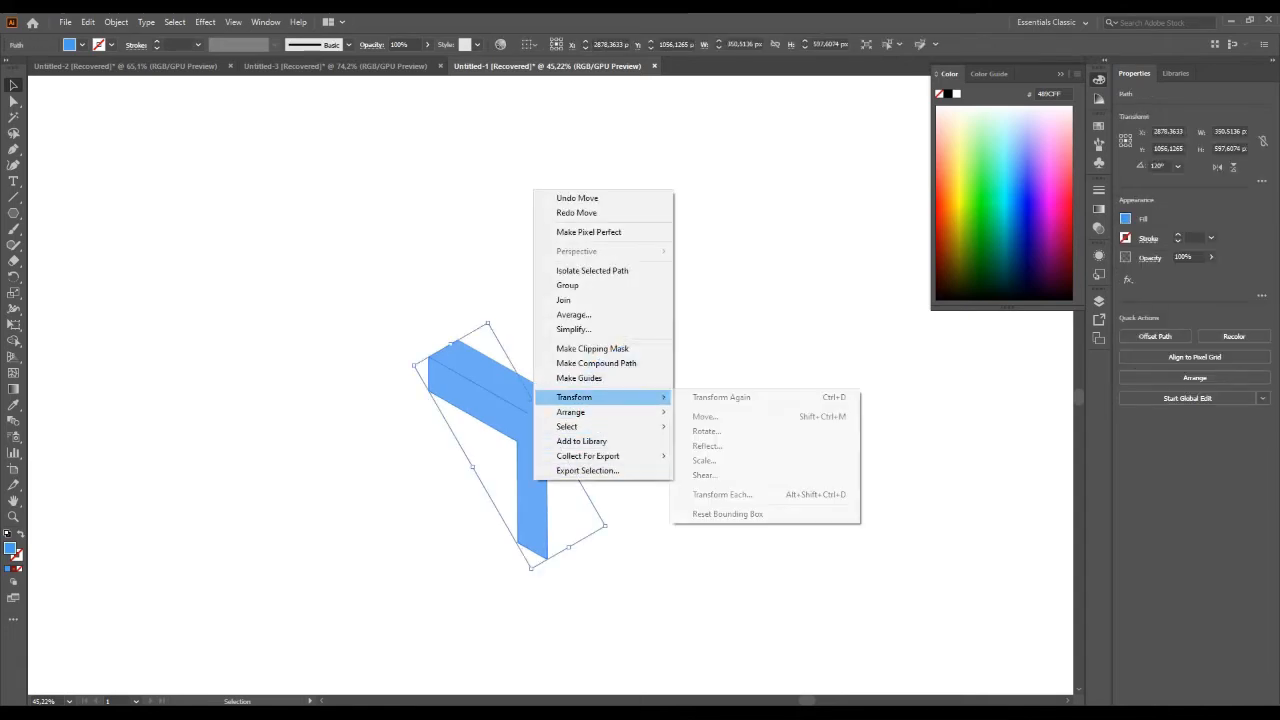
left_click(707, 446)
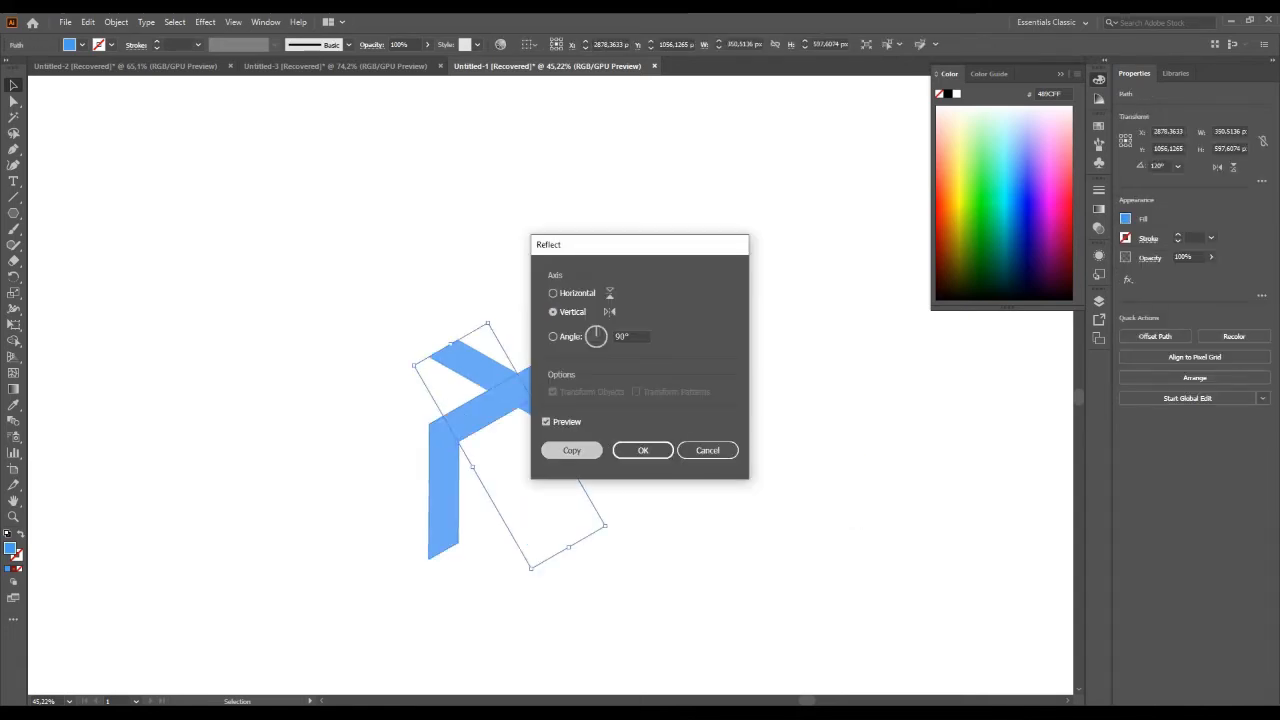
left_click(572, 450)
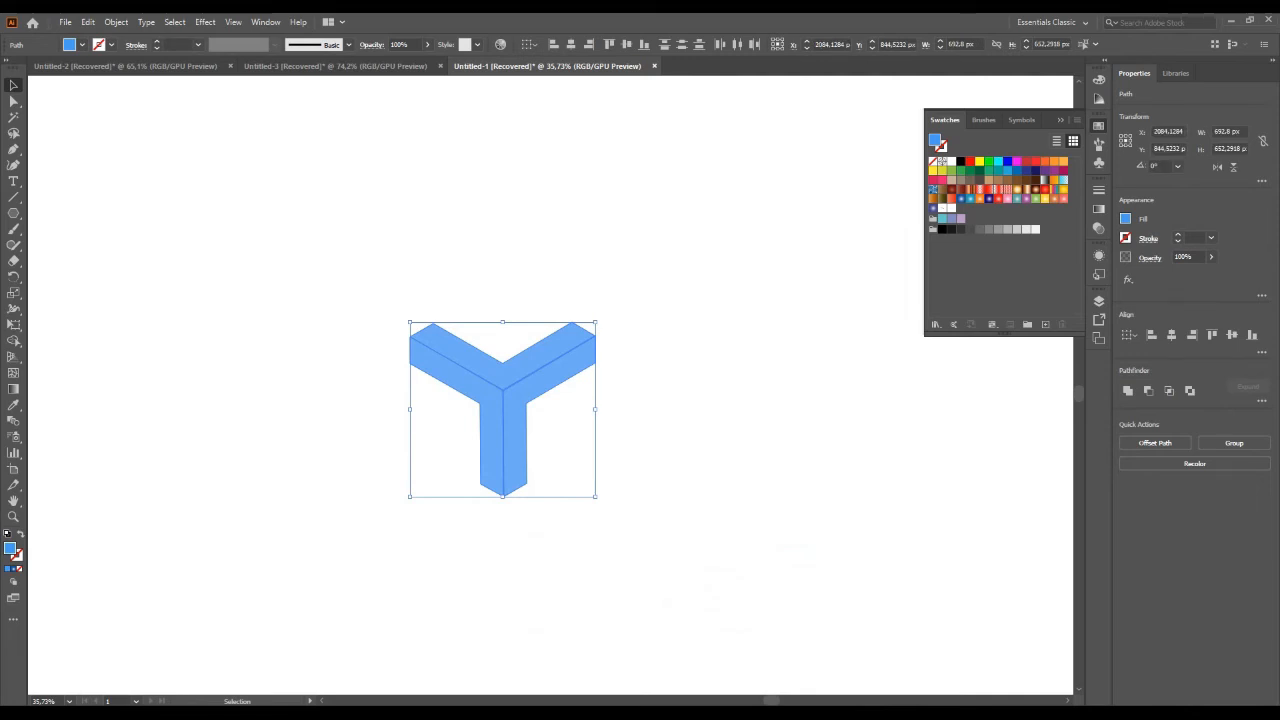
- Fill the three-piece Y shape with the blue radial gradient swatch and duplicate it up and right, overlapping the original's right arm
left_click(961, 199)
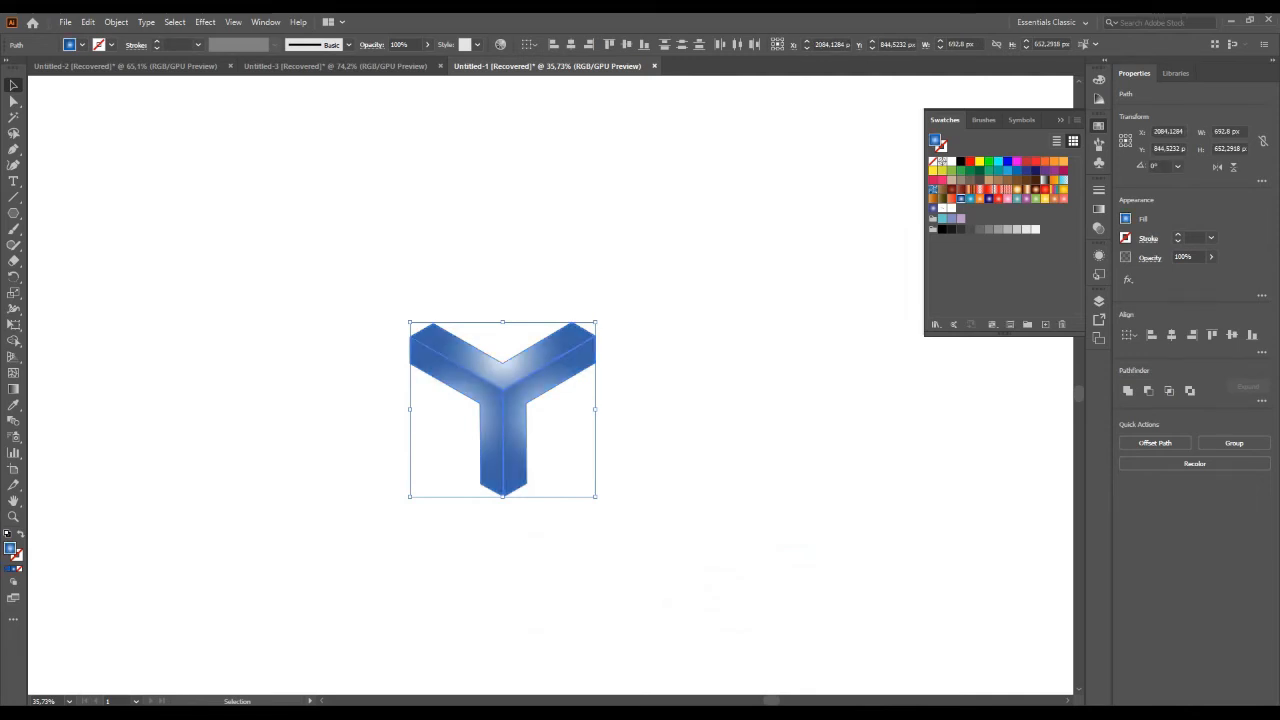
left_click(1098, 126)
key("ctrl+shift+a")
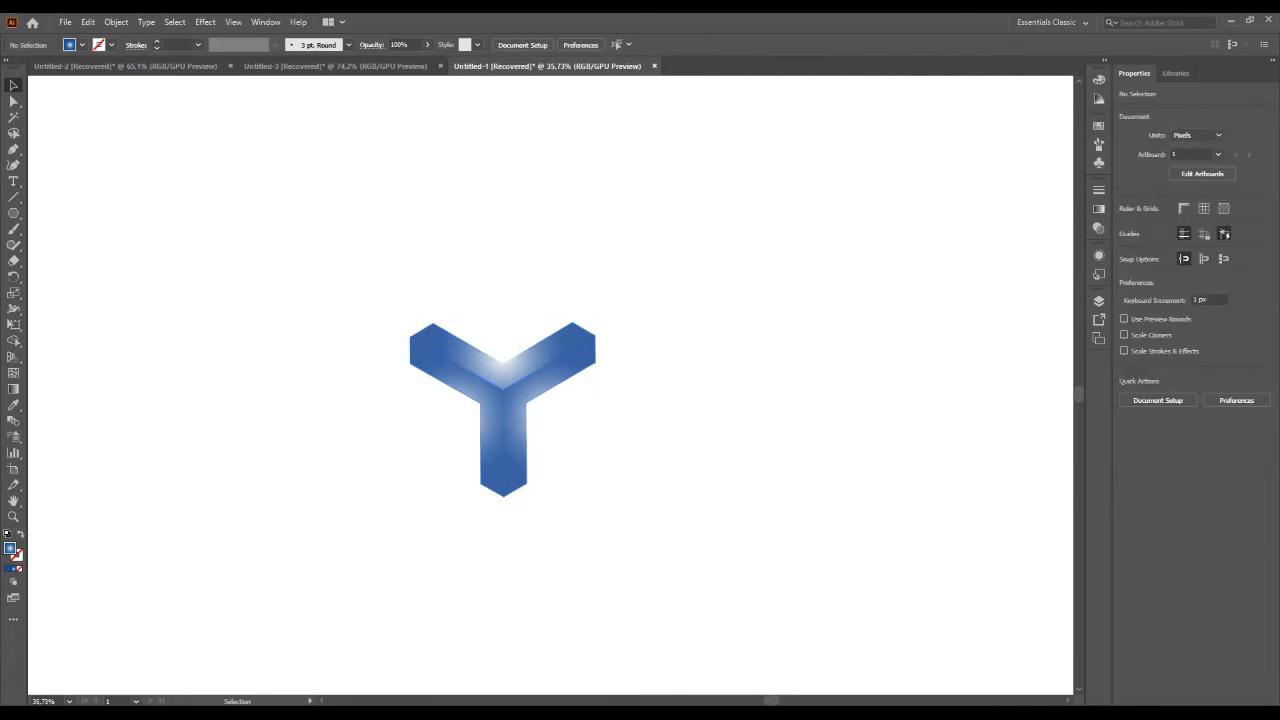
key("ctrl+a")
left_click_drag(513, 379, 640, 331)
- Examine the radial gradient's middle colour stop and how the two overlapping Y shapes sit on the whole artboard
left_click(1098, 209)
left_click(988, 293)
left_click(561, 401)
scroll(527, 421, "up", 1)
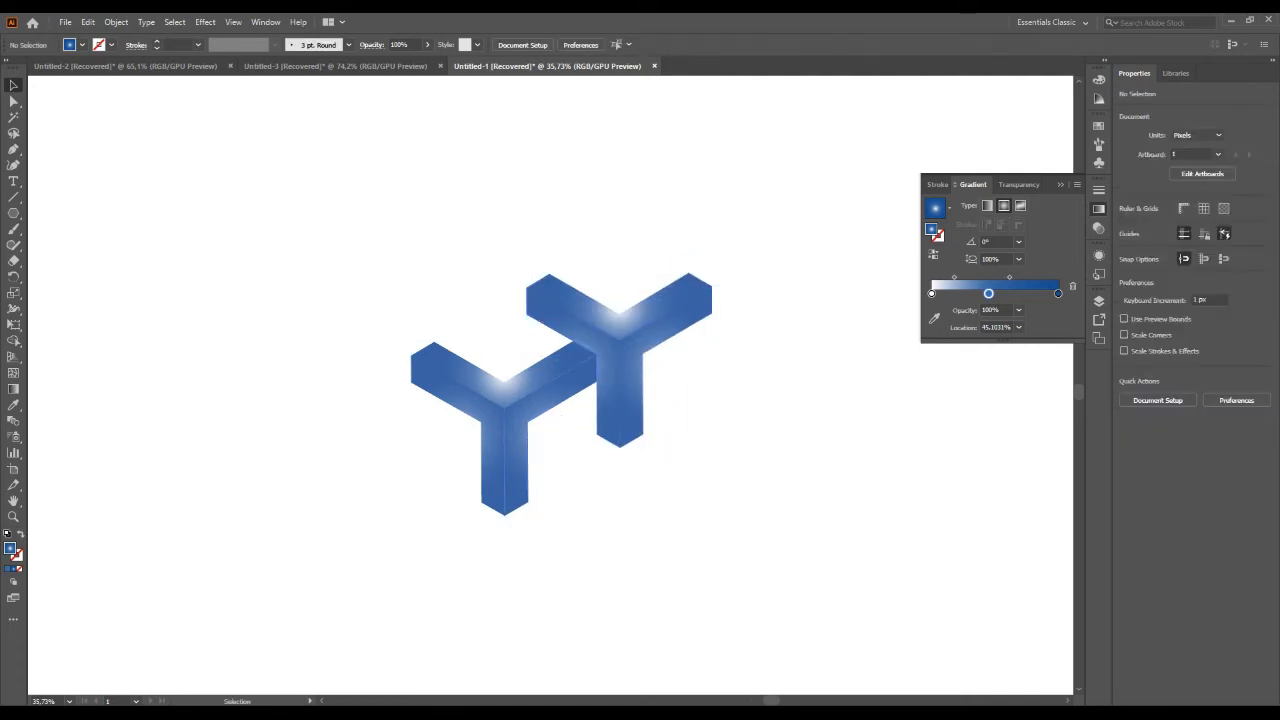
left_click_drag(412, 264, 652, 458)
left_click(720, 507)
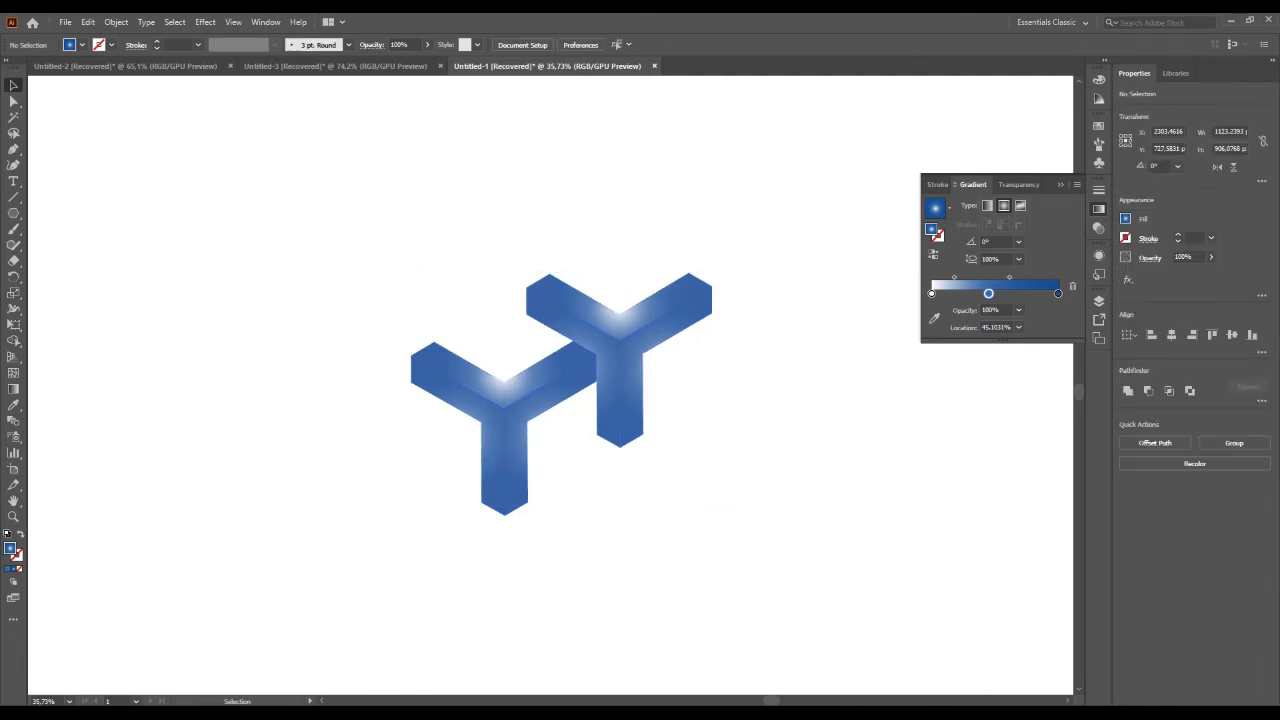
left_click(13, 373)
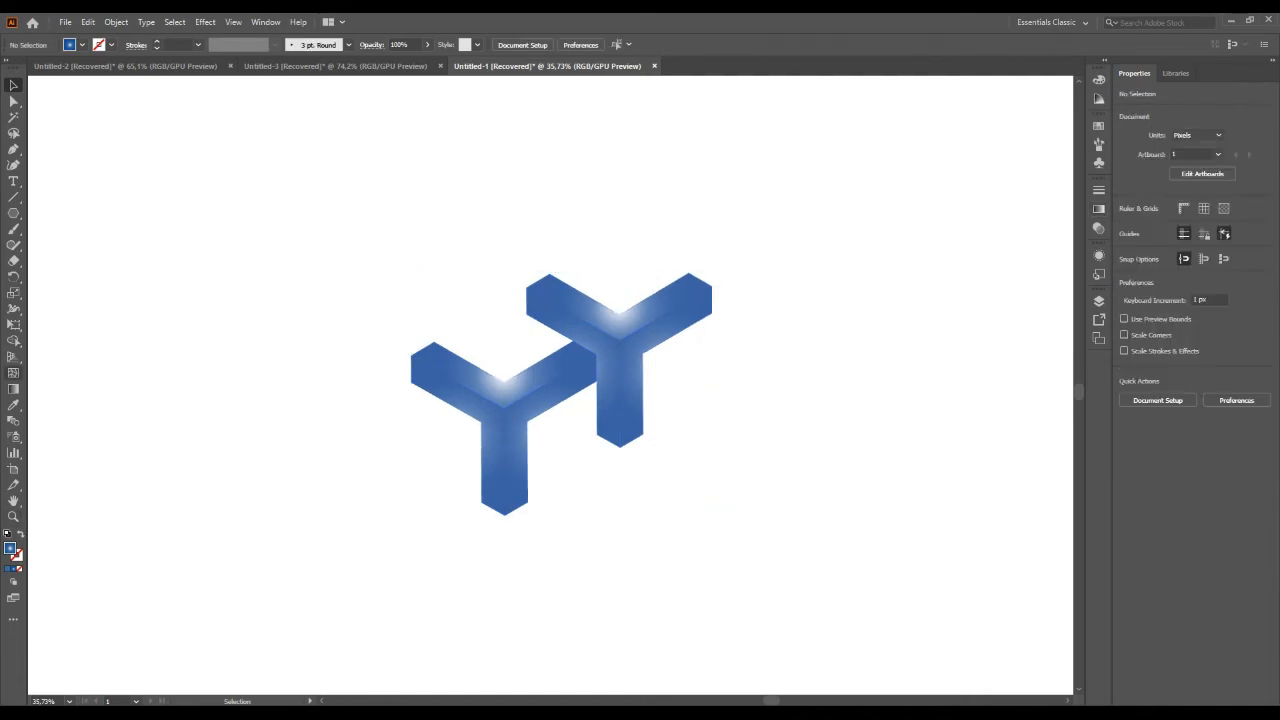
left_click(13, 517)
scroll(590, 610, "down", 3)
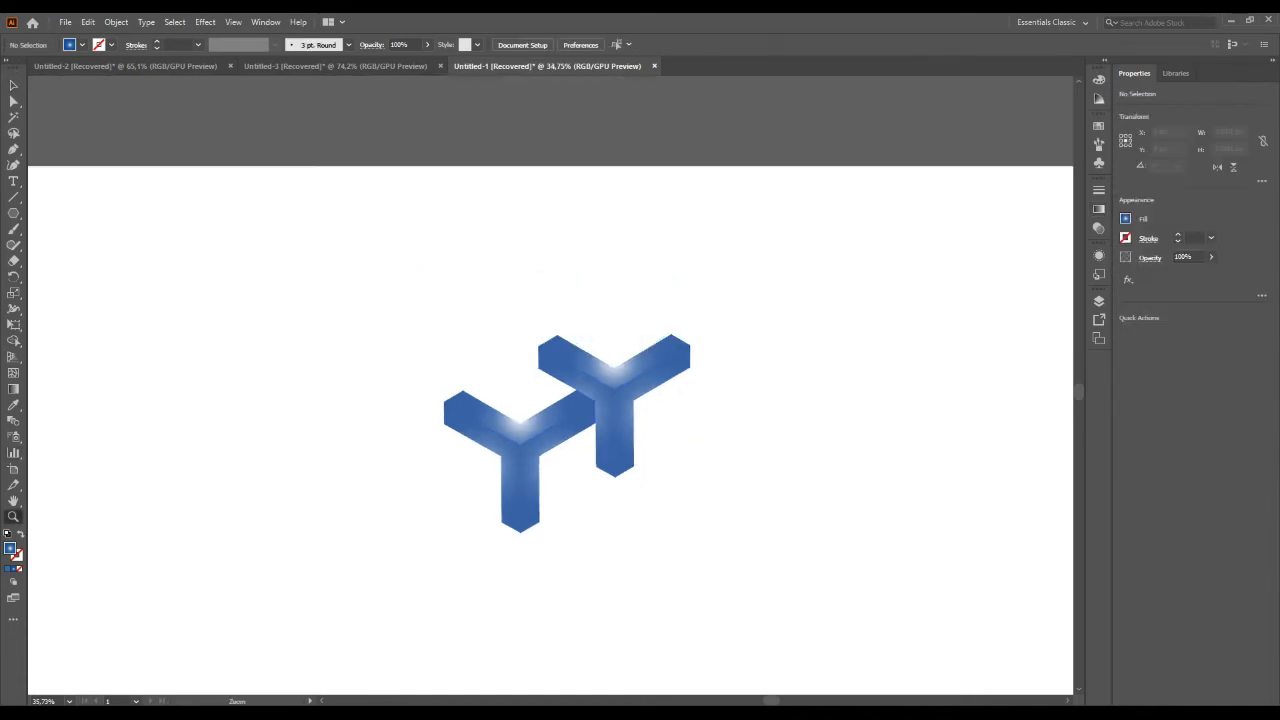
scroll(600, 600, "down", 4)
scroll(661, 577, "up", 1)
scroll(743, 602, "up", 1)
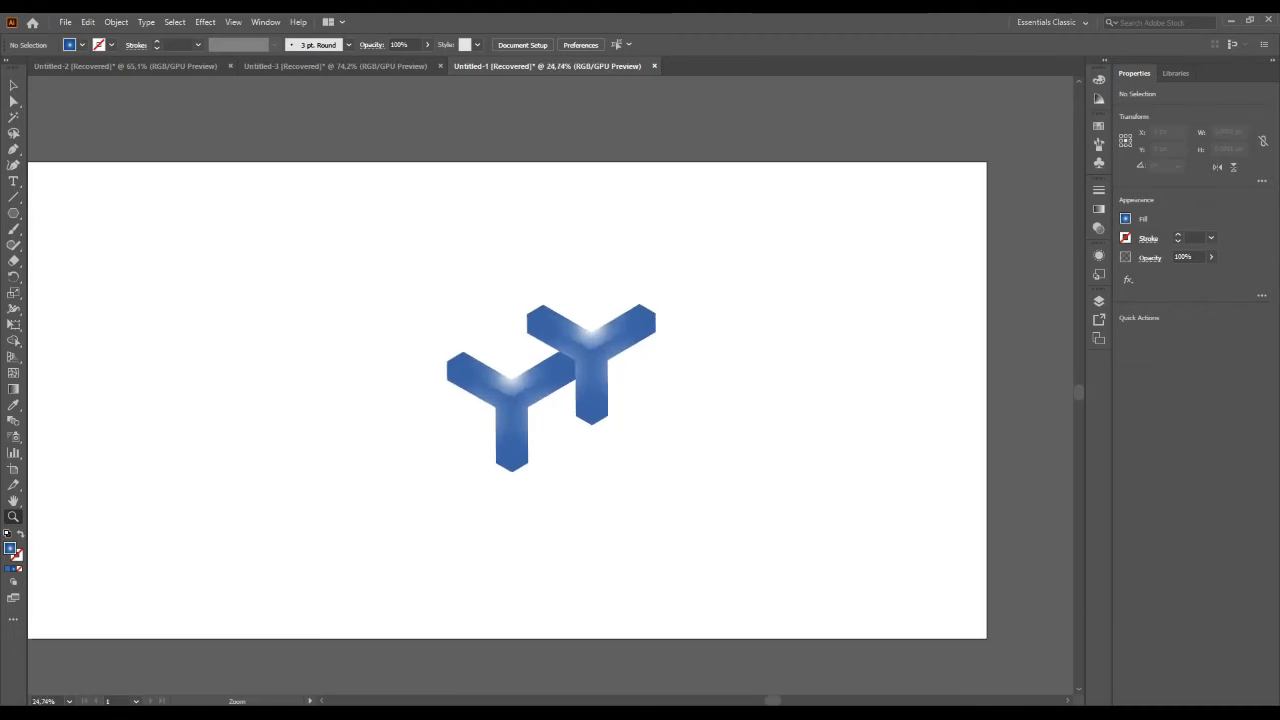
- Move both overlapping Y shapes together up and right on the artboard
mouse_move(694, 513)
left_mouse_down()
mouse_move(771, 513)
mouse_move(714, 513)
left_mouse_up()
left_click(13, 85)
left_click_drag(349, 238, 646, 466)
left_click_drag(596, 342, 768, 287)
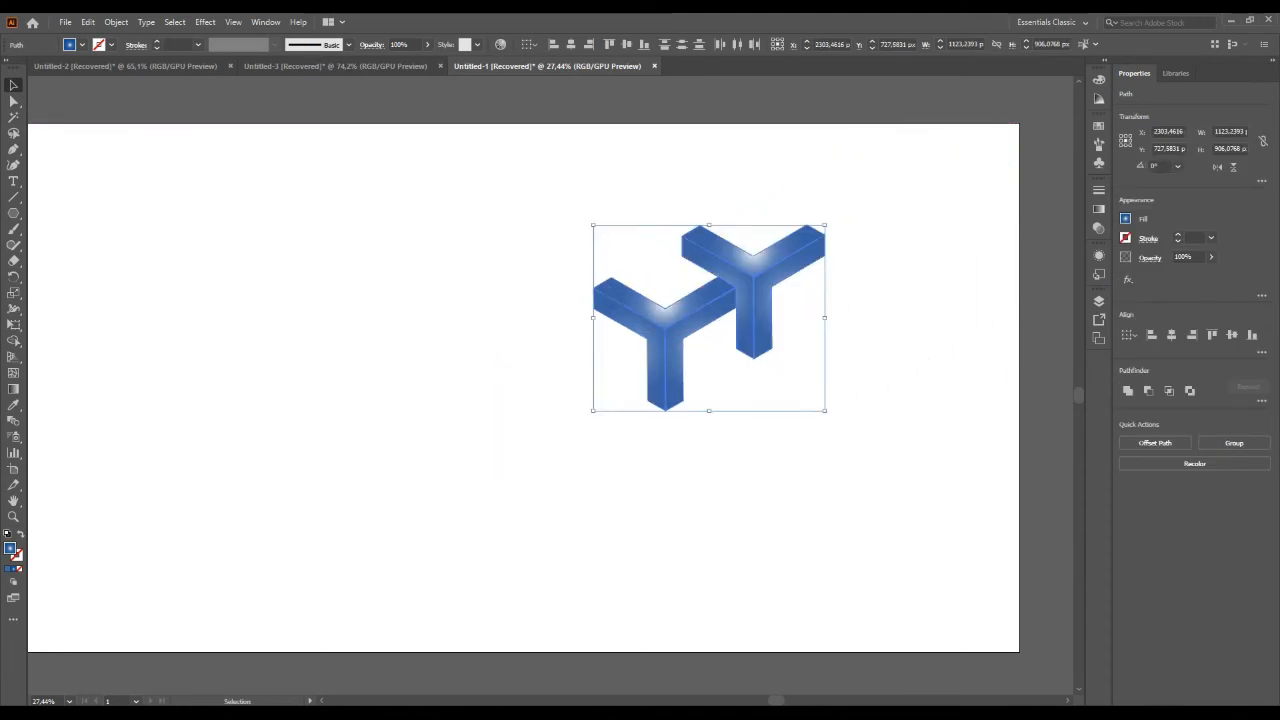
- Try to scale both Y shapes down proportionally around their centre, and undo the scaling
left_click_drag(825, 410, 782, 371)
left_click(832, 408)
key("ctrl+a")
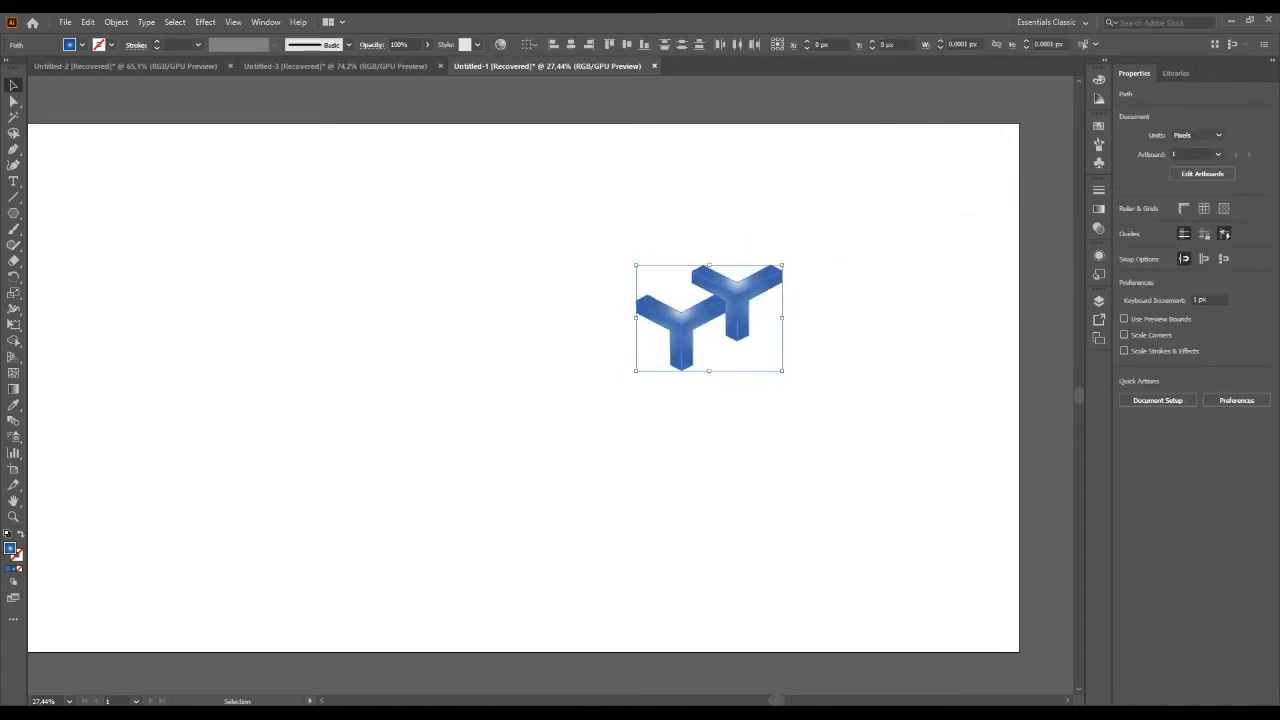
key("ctrl+z")
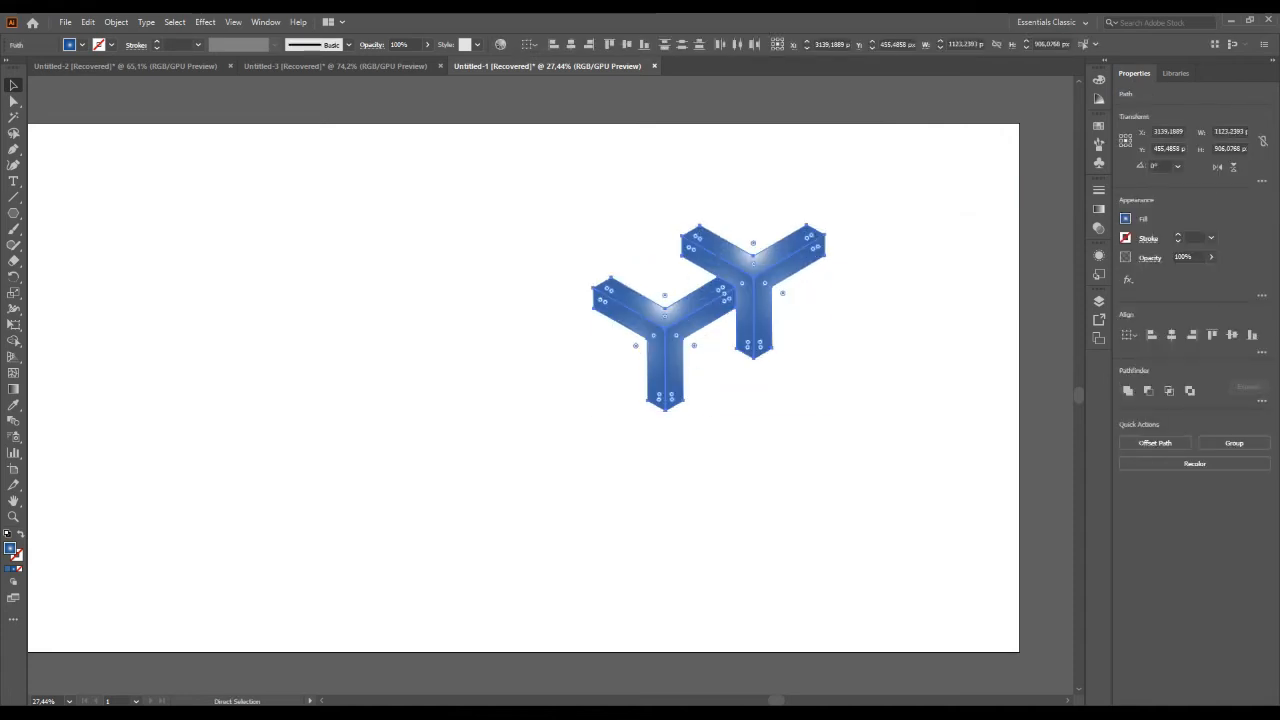
- Move the pair of Y shapes to the artboard's upper right corner, overhanging its top and right edges
left_click(567, 240)
left_click_drag(568, 240, 848, 288)
left_click_drag(766, 289, 982, 175)
left_click(948, 330)
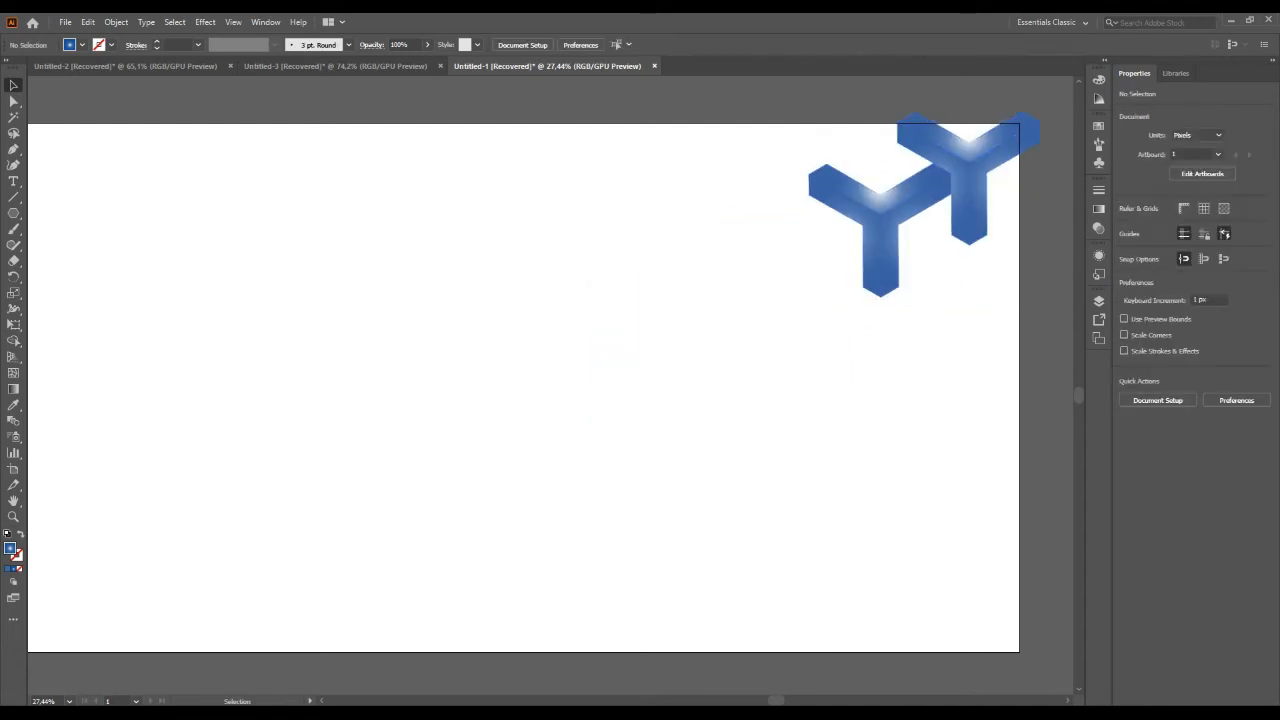
- Duplicate the pair to the left with overlapping arms, and repeat the copy until the row spans the artboard's width
left_click(925, 204)
left_click_drag(925, 204, 747, 205)
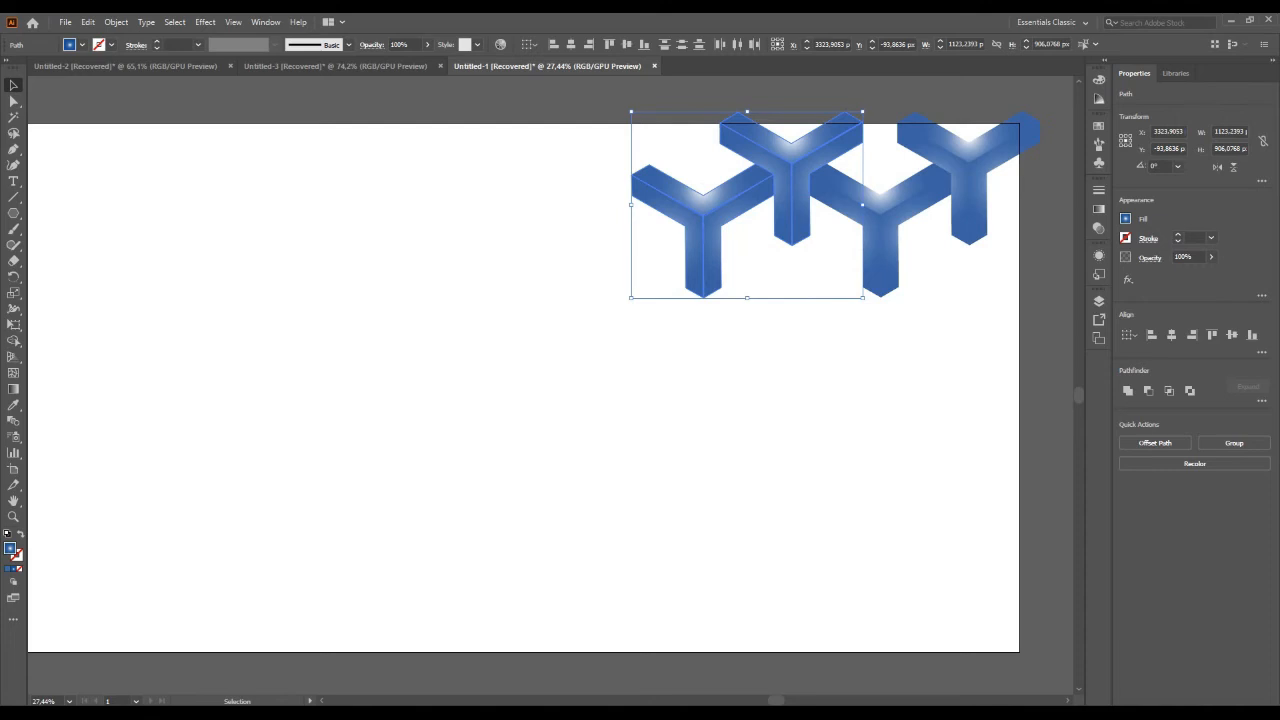
key("ctrl+d")
key("ctrl+d")
key("ctrl+d")
key("ctrl+d")
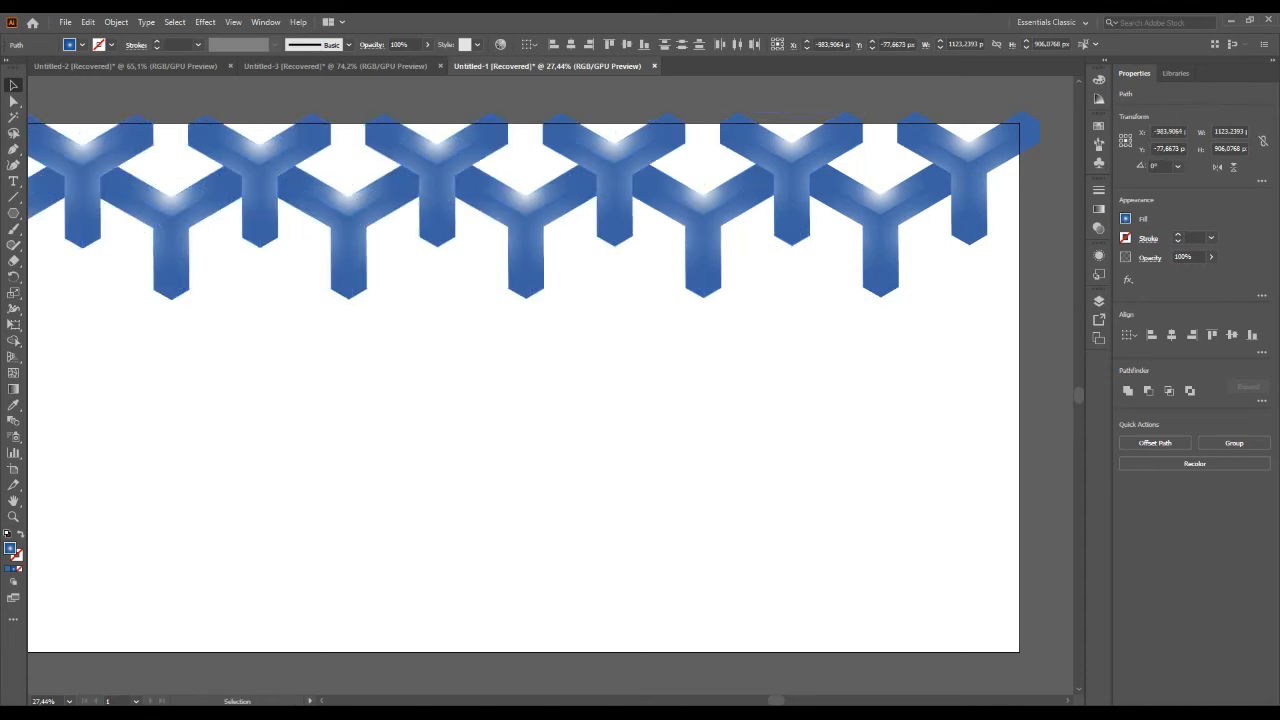
- Extend the artboard past its bottom and top edges to a height of about 3060 px, keeping its width
key("space")
left_click_drag(600, 400, 716, 435)
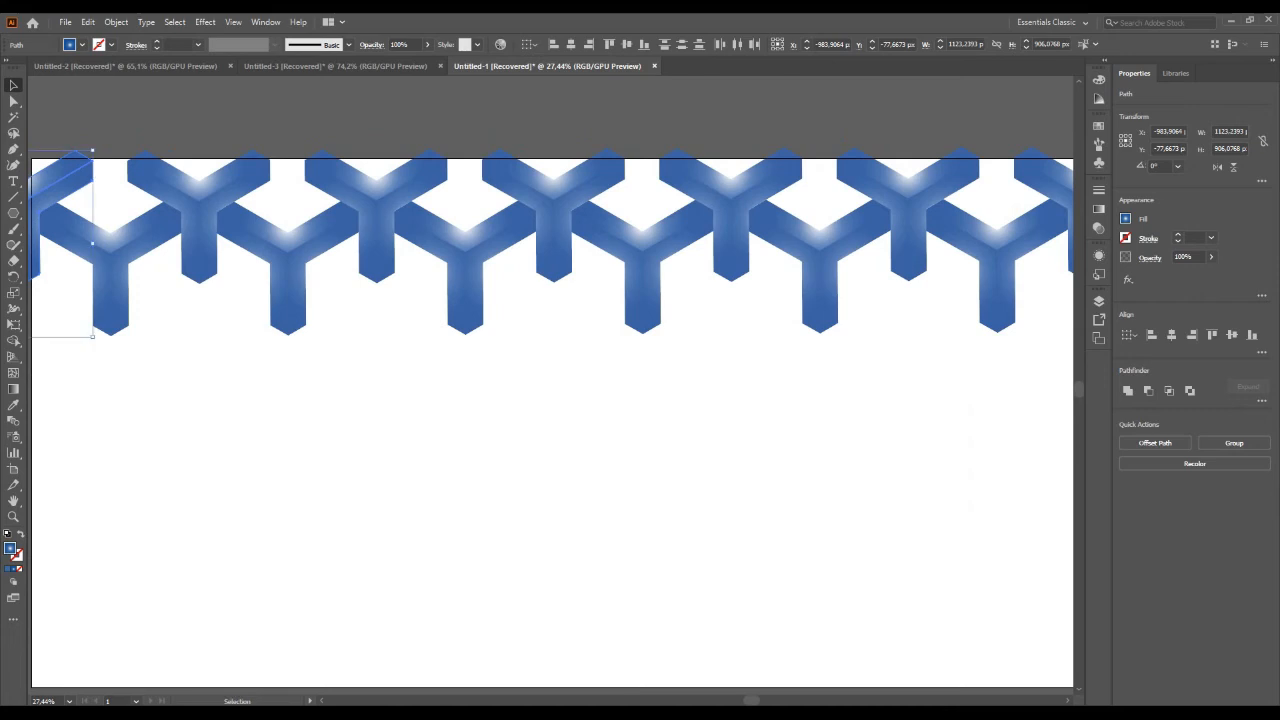
key("z")
left_click_drag(475, 524, 455, 524)
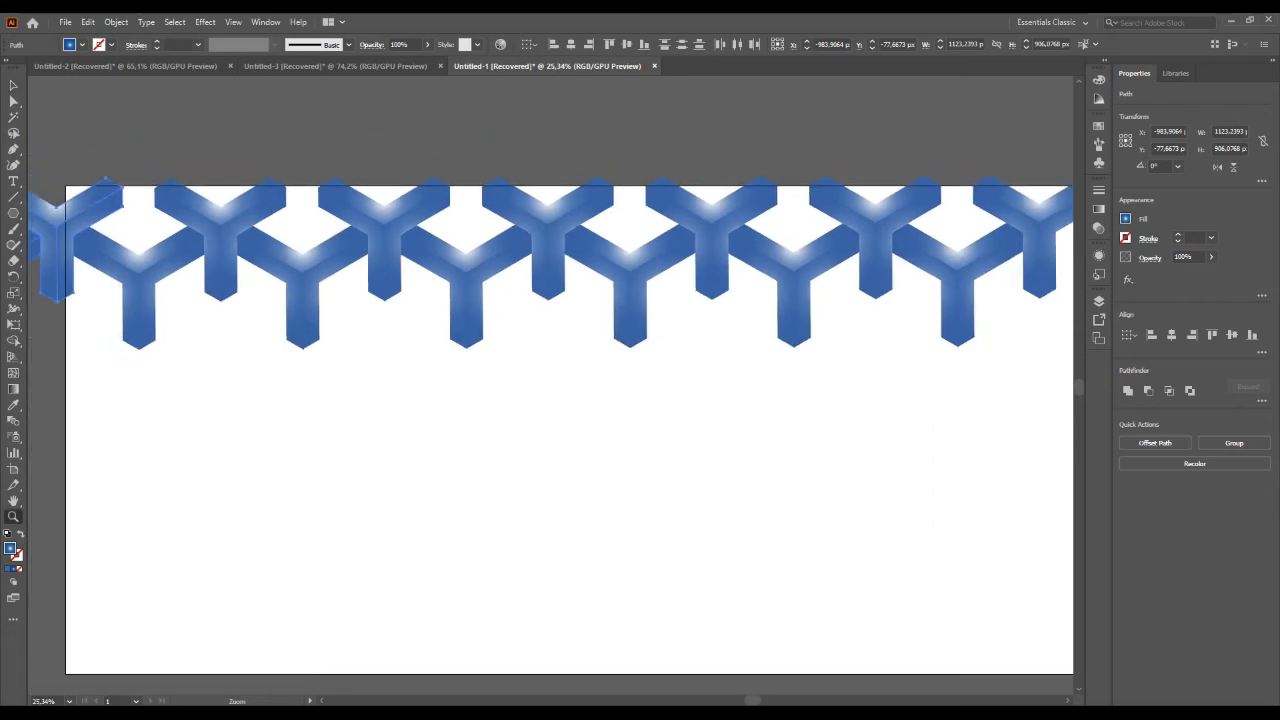
scroll(455, 524, "down", 2)
key("shift+o")
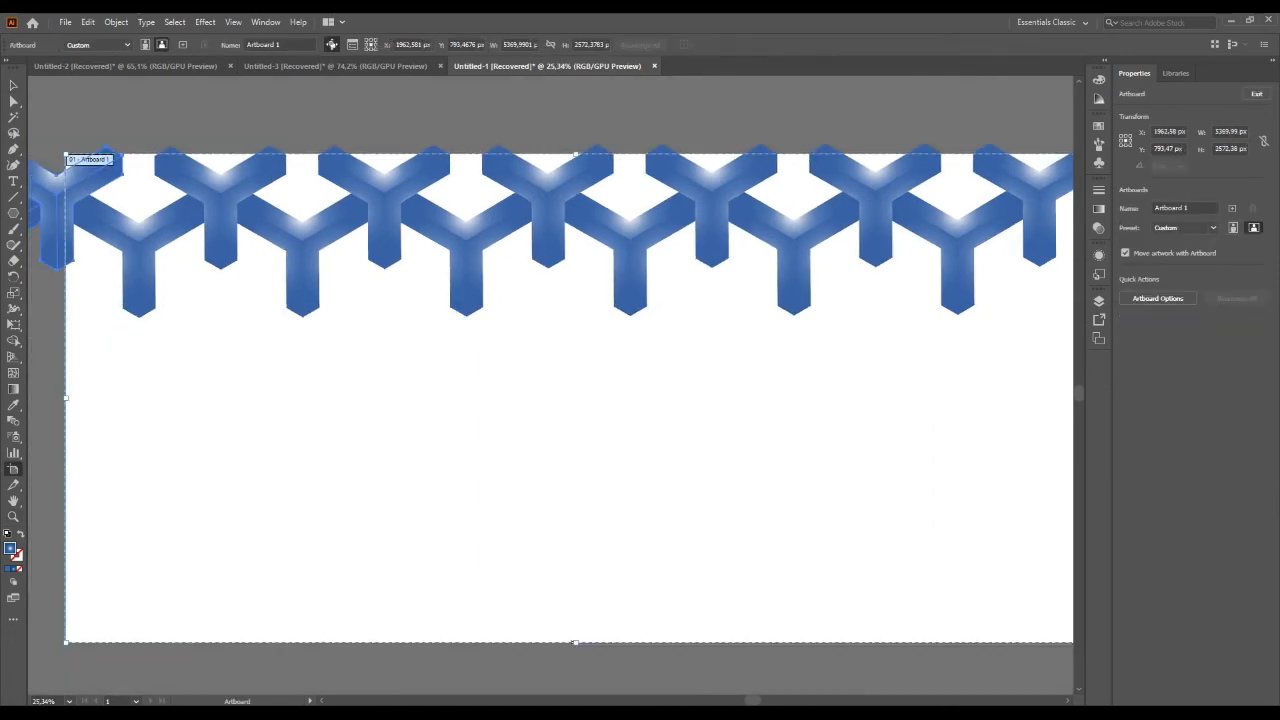
left_click_drag(575, 642, 575, 685)
left_click_drag(575, 154, 575, 103)
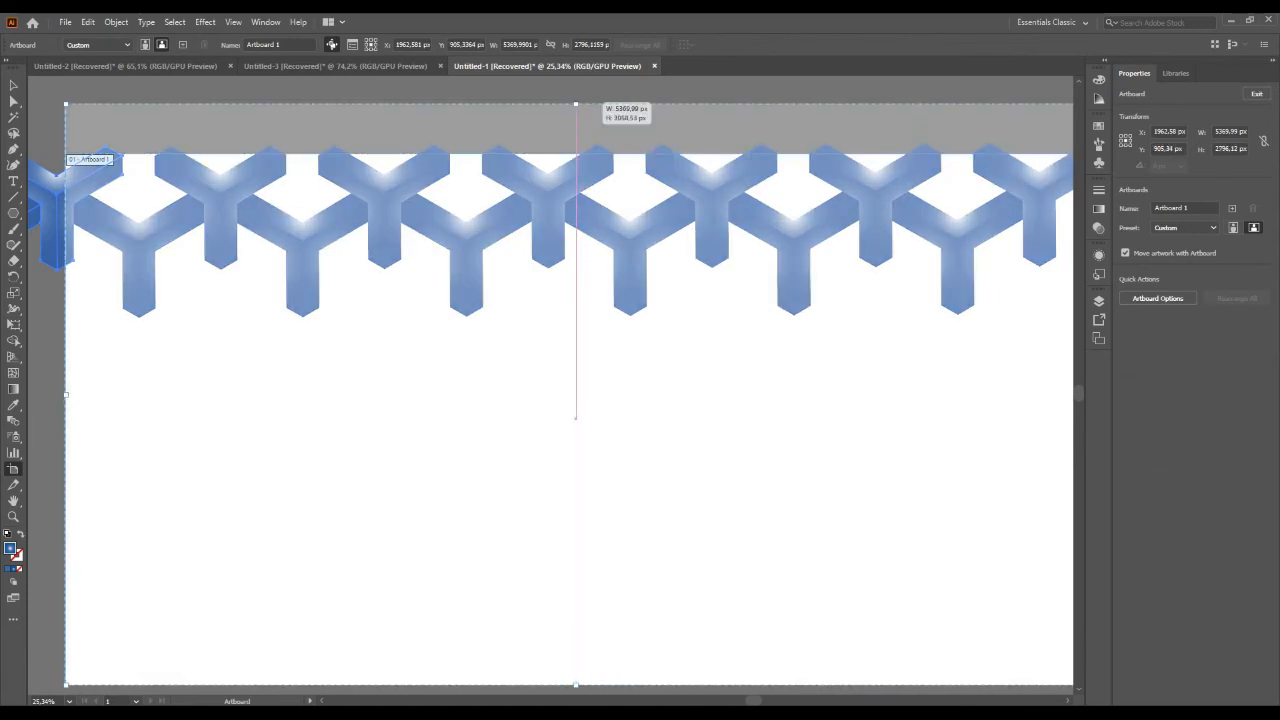
- Move the whole row of Y shapes up over the artboard's top edge and group it
left_click_drag(637, 196, 637, 186)
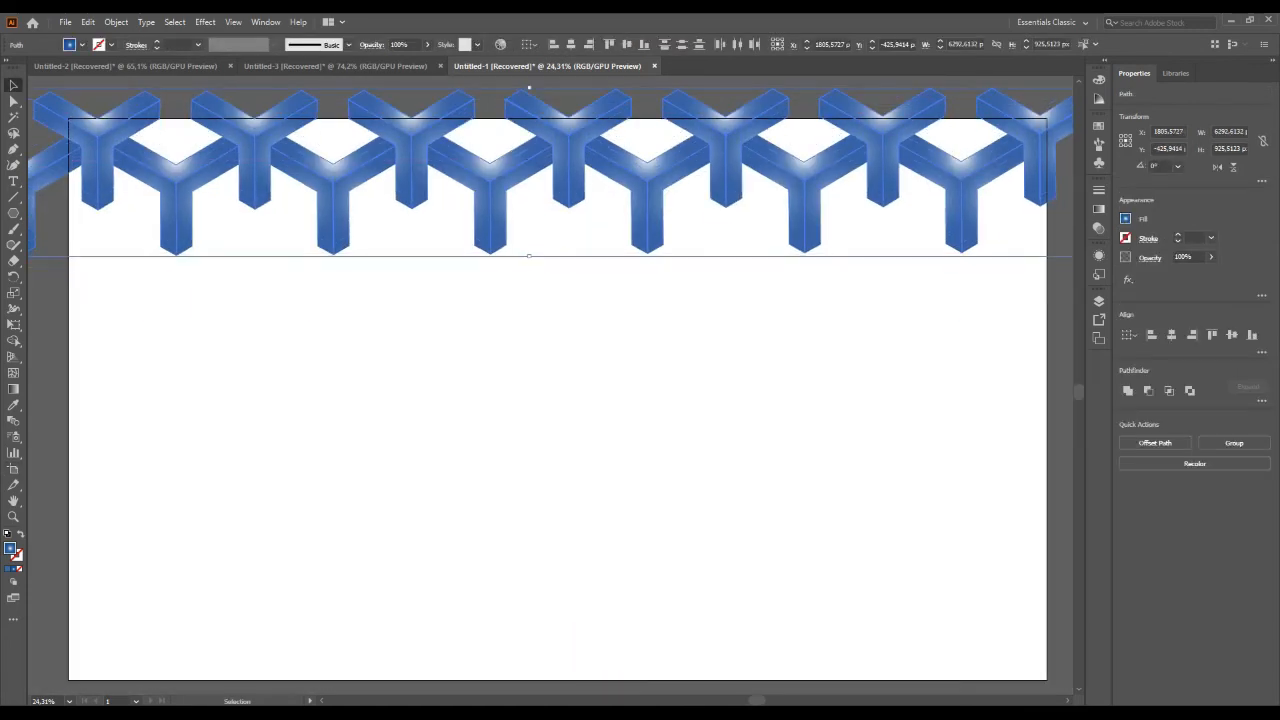
right_click(637, 186)
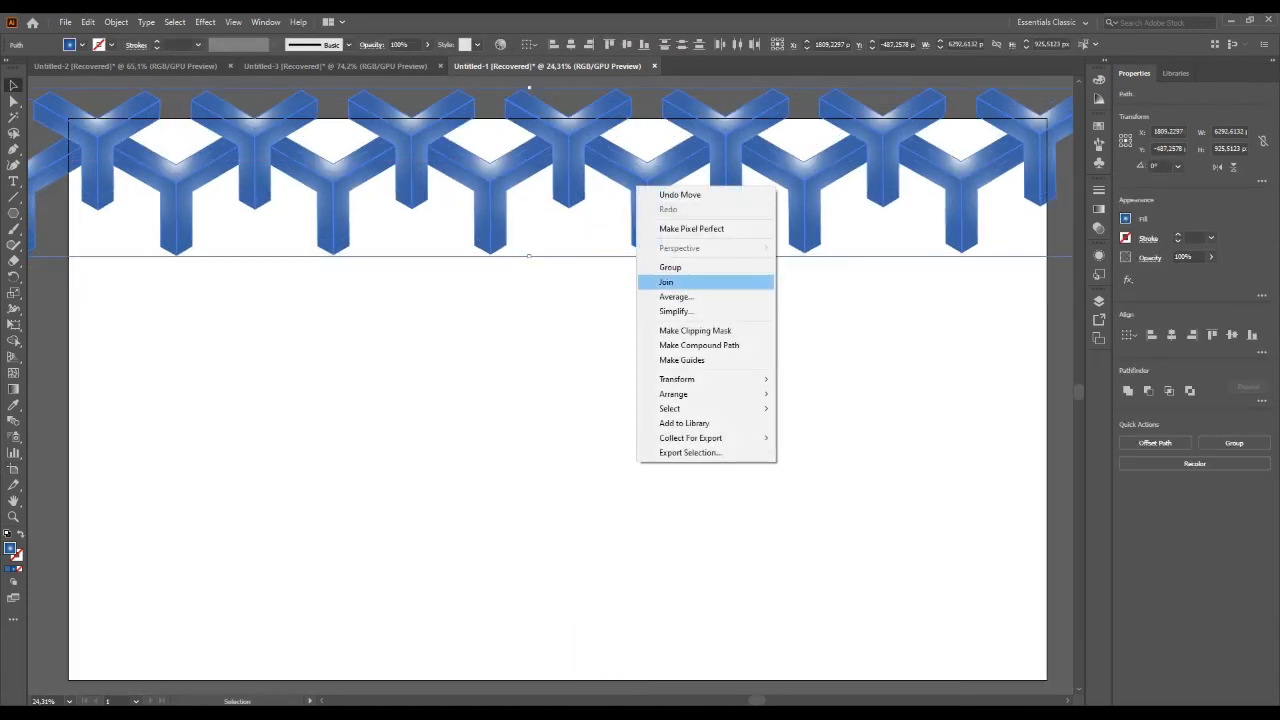
left_click(671, 268)
left_click(622, 325)
- Duplicate the grouped row straight down so the copy's Y shapes interlock with the stems of the row above
left_click_drag(510, 173, 515, 265)
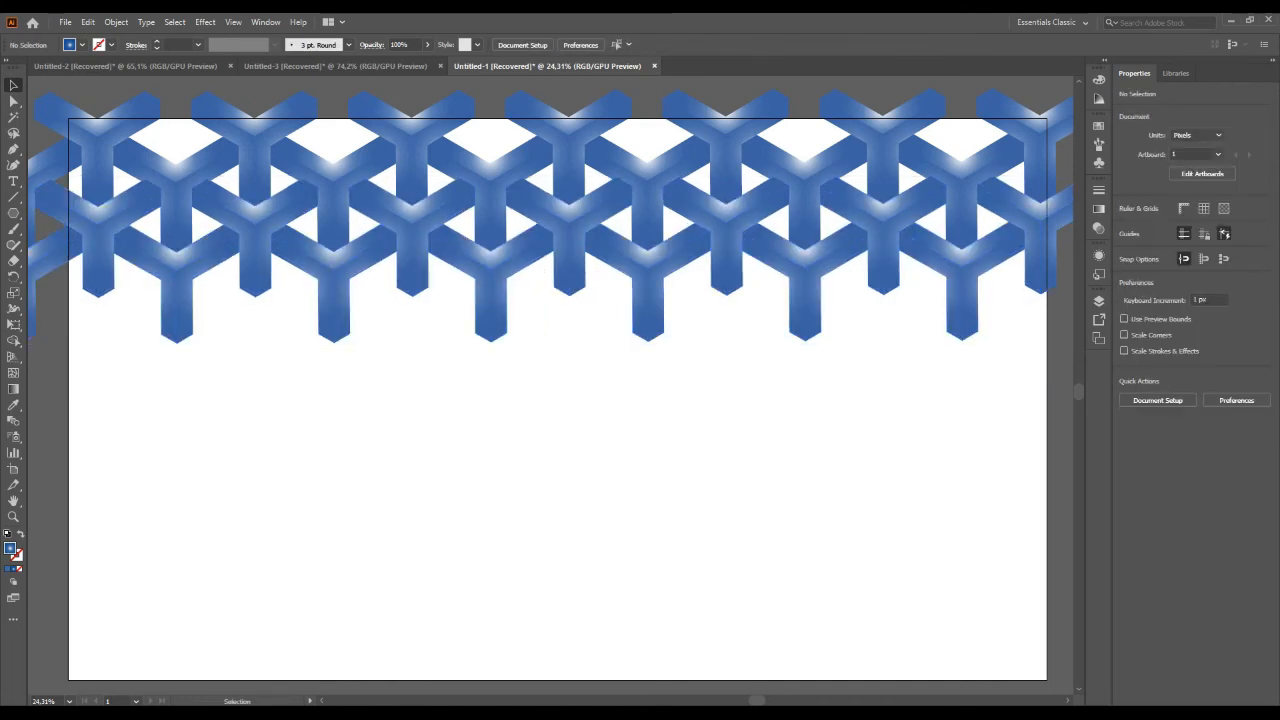
left_click_drag(42, 331, 1043, 153)
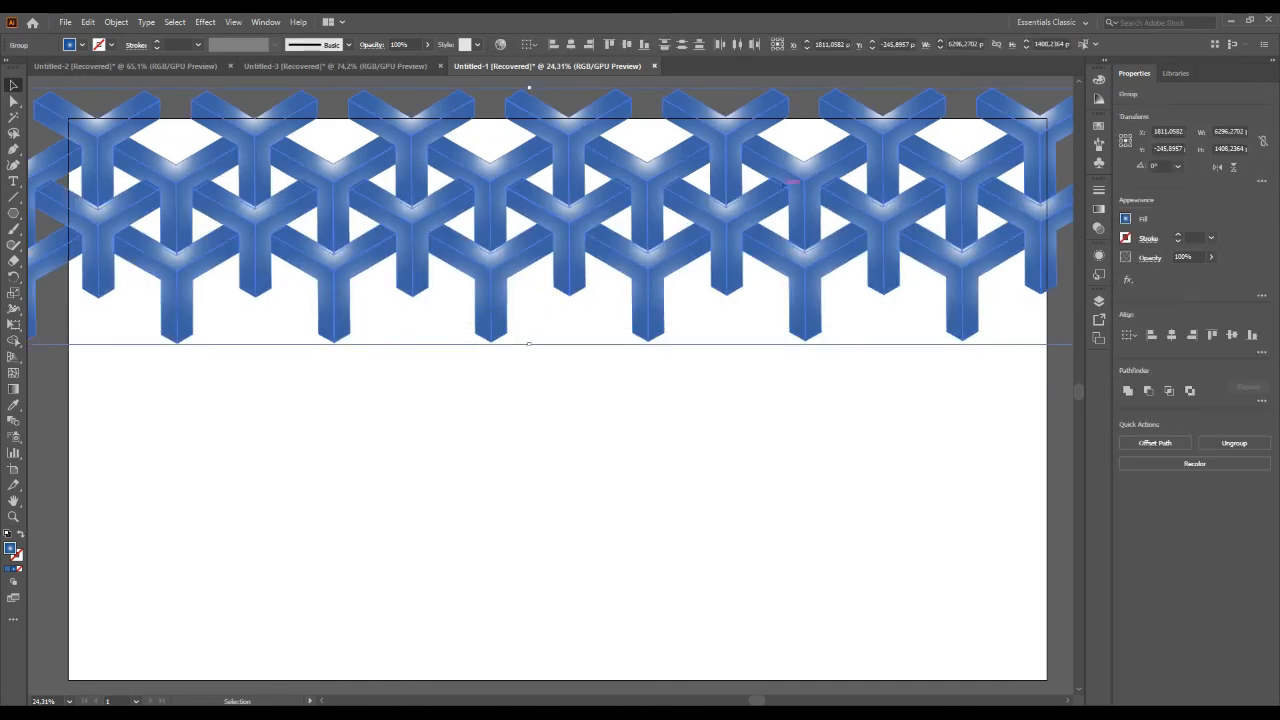
left_click(720, 440)
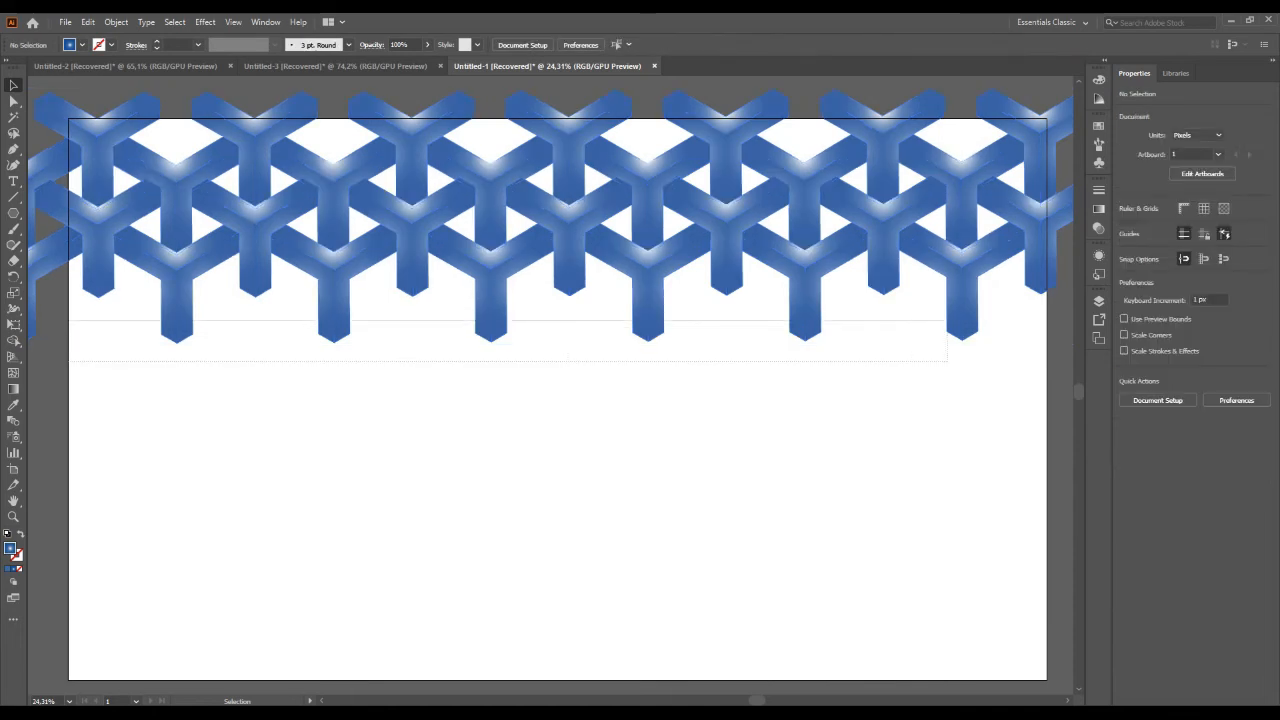
- Repeat the downward copy of the lower row until the pattern passes the artboard's bottom edge
scroll(550, 390, "right", 1)
left_click(616, 290)
left_click(640, 420)
left_click(616, 300)
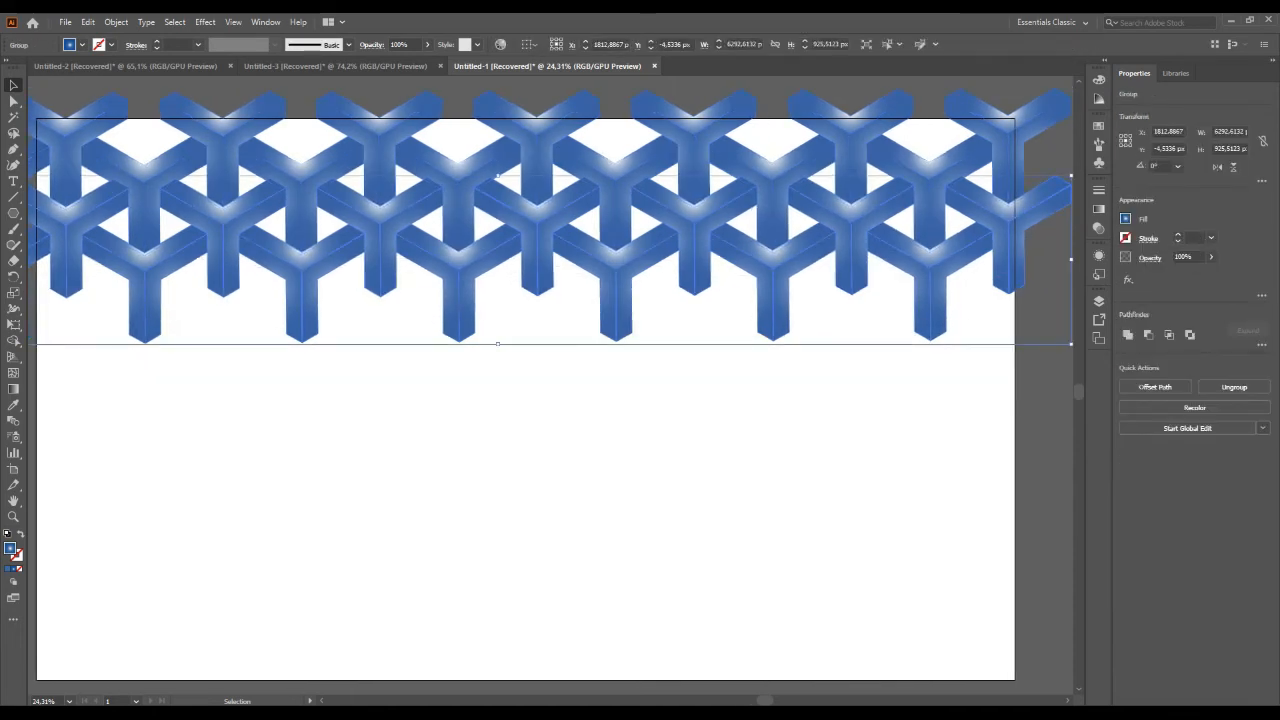
scroll(550, 390, "left", 3)
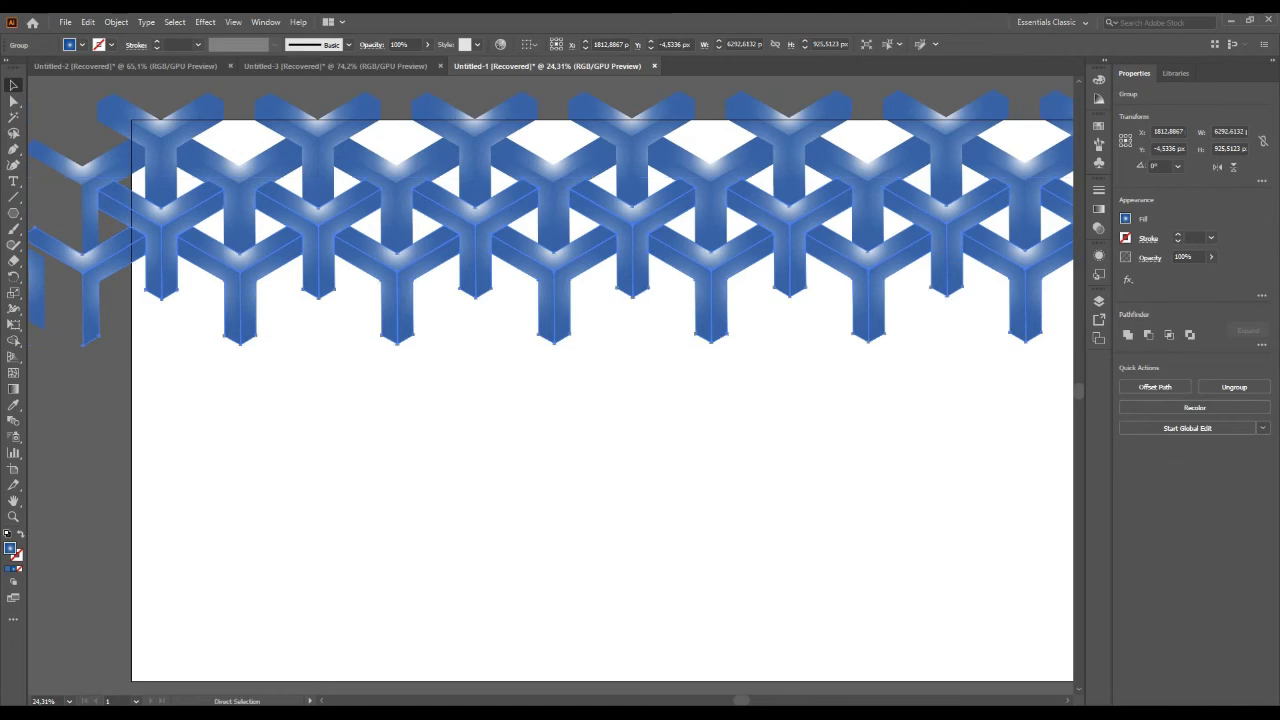
key("ctrl+d")
key("ctrl+d")
key("ctrl+d")
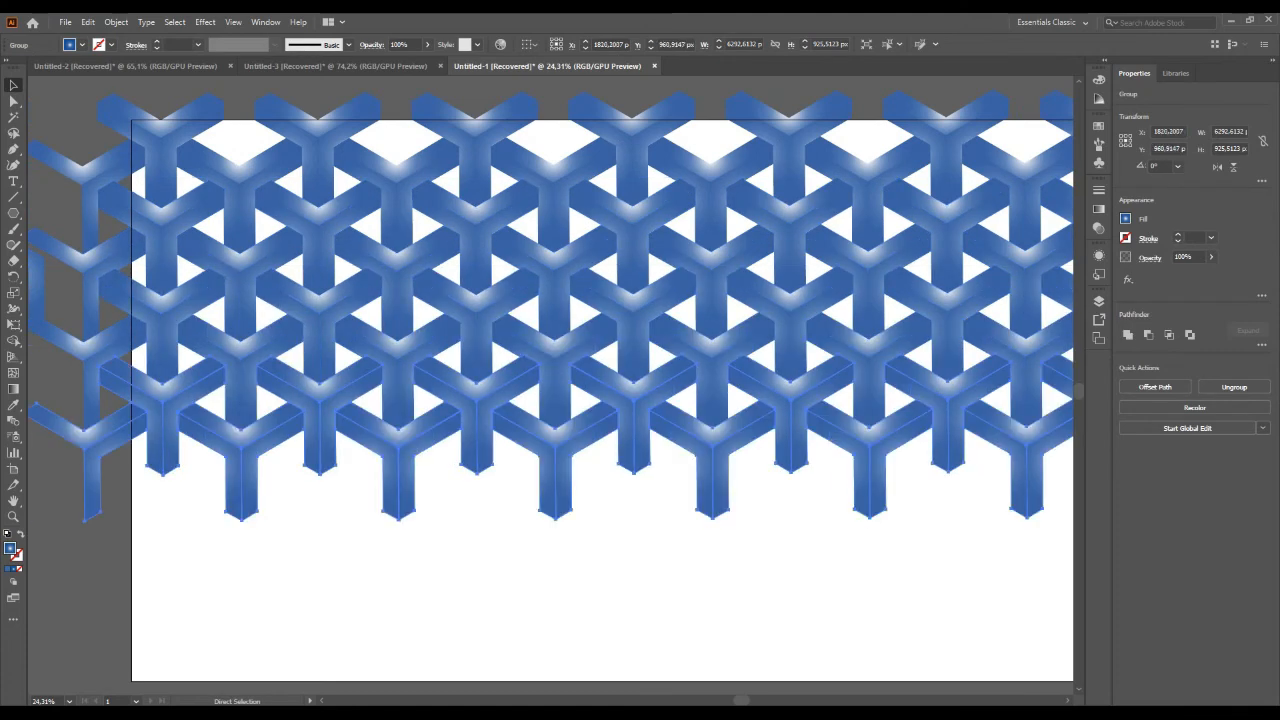
key("ctrl+d")
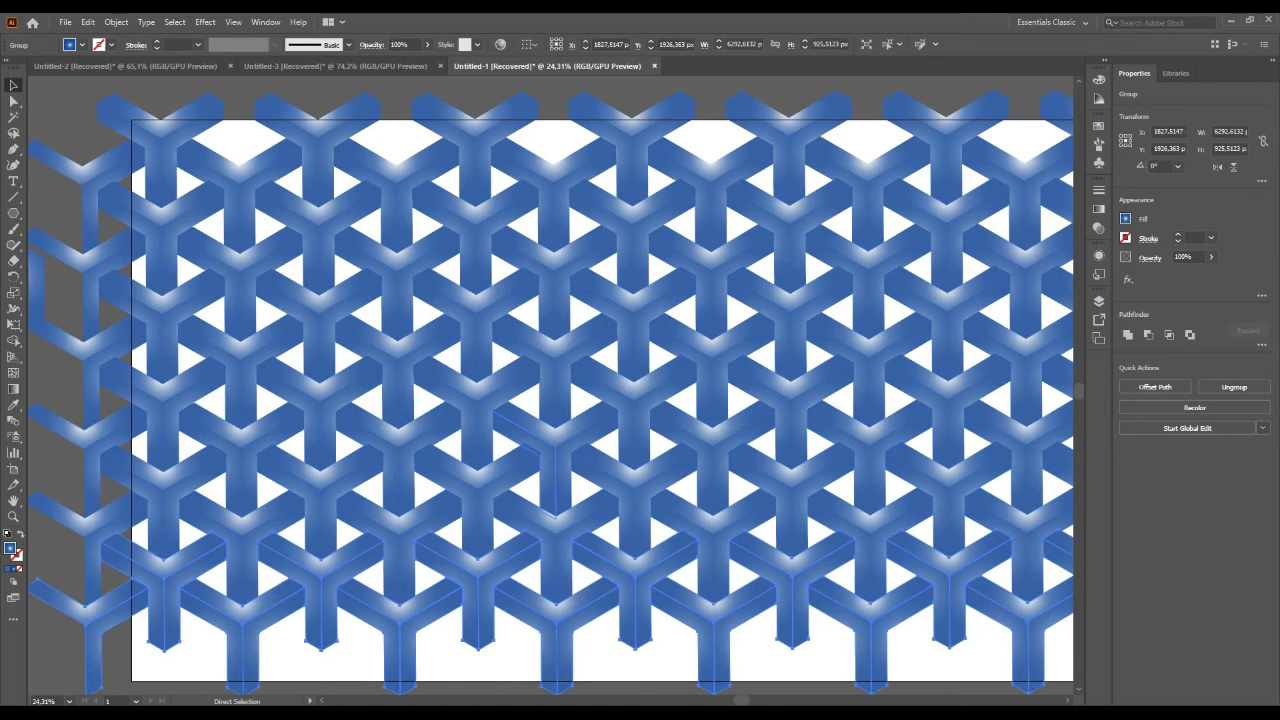
key("ctrl+d")
left_click(840, 663)
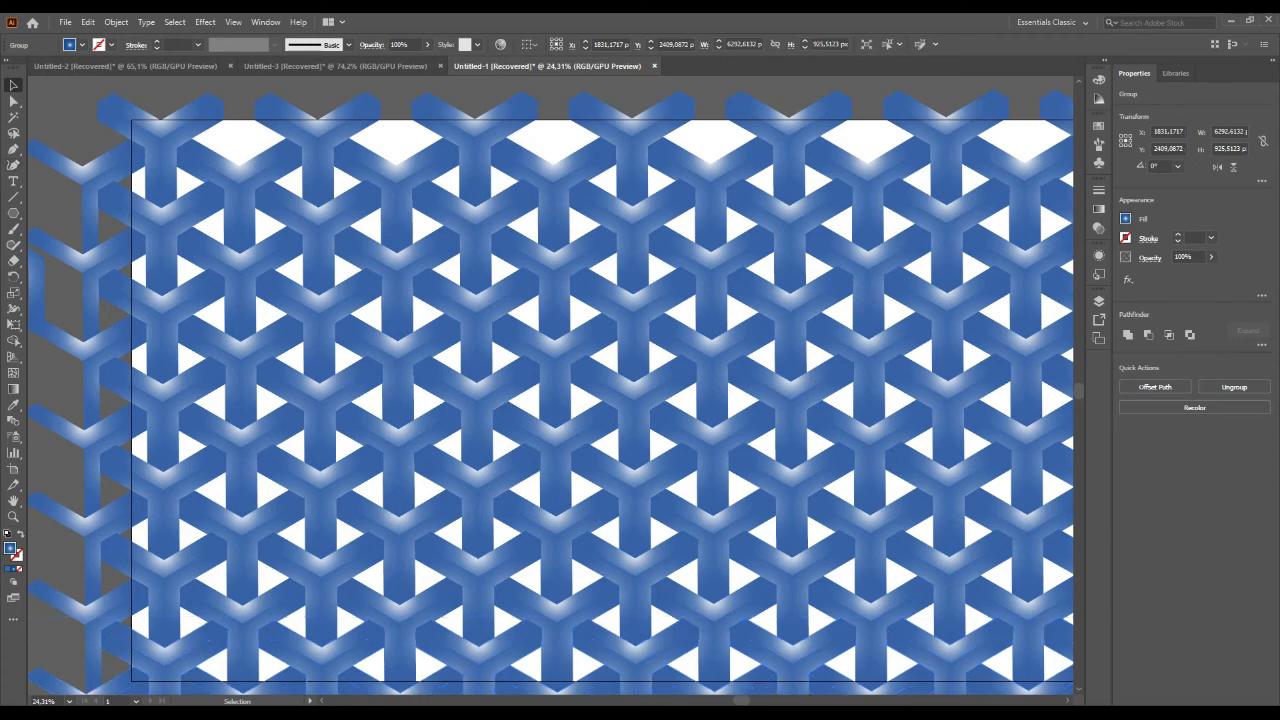
- Draw a rectangle of about 5386 by 3697 px over the pattern, matching the artboard's edges
scroll(900, 600, "down", 4)
scroll(956, 537, "up", 3)
left_click_drag(748, 376, 711, 344)
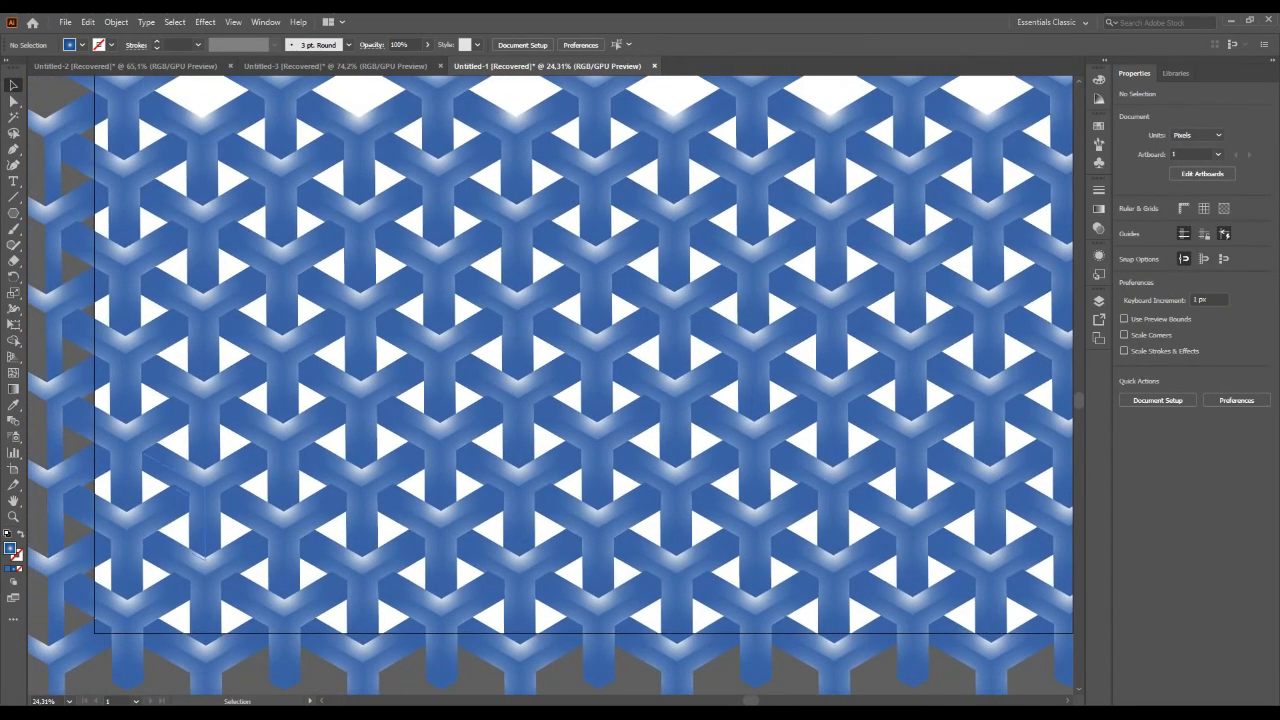
key("z")
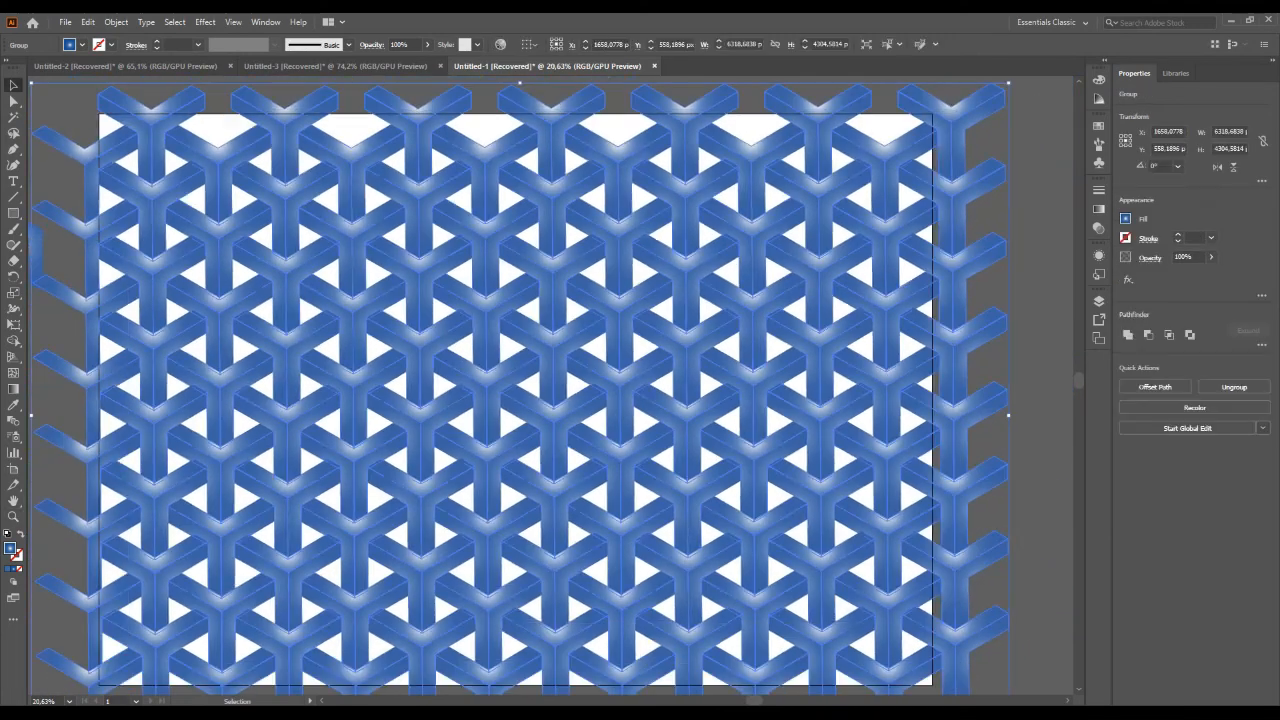
key("m")
left_click_drag(100, 113, 933, 685)
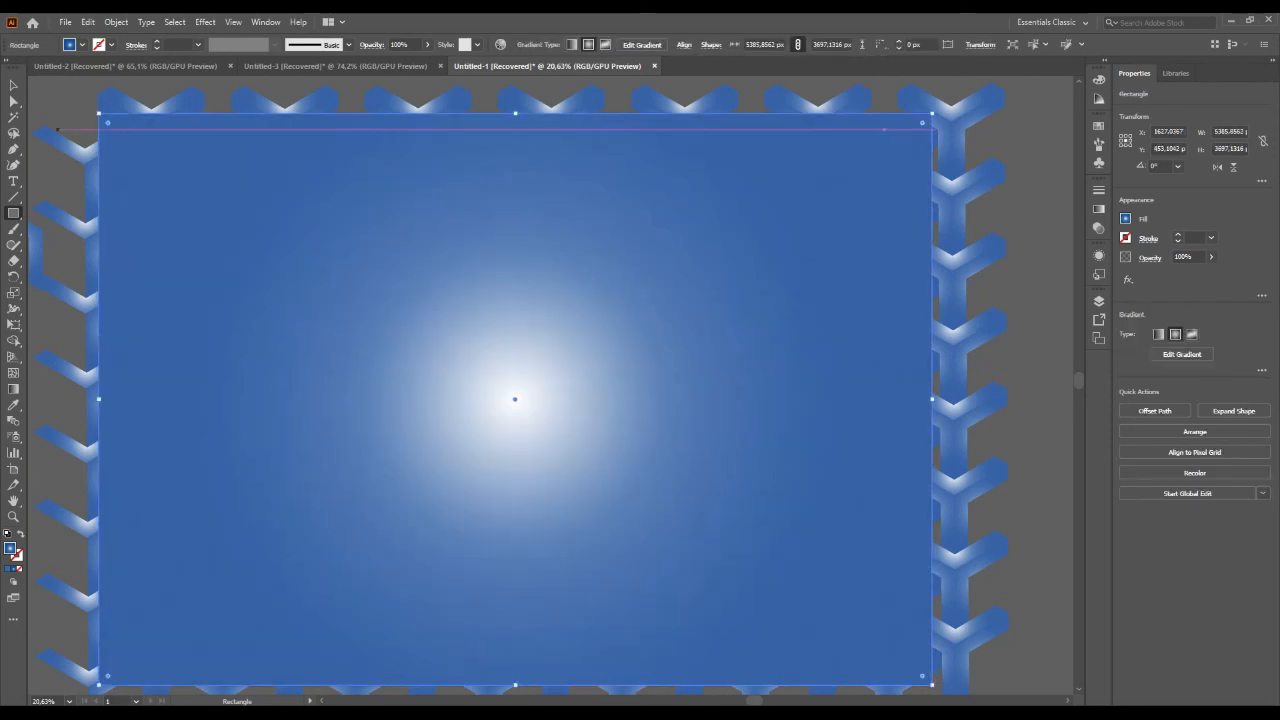
- Clip all the pattern rows to the rectangle with a clipping mask
key("v")
key("ctrl+a")
right_click(211, 249)
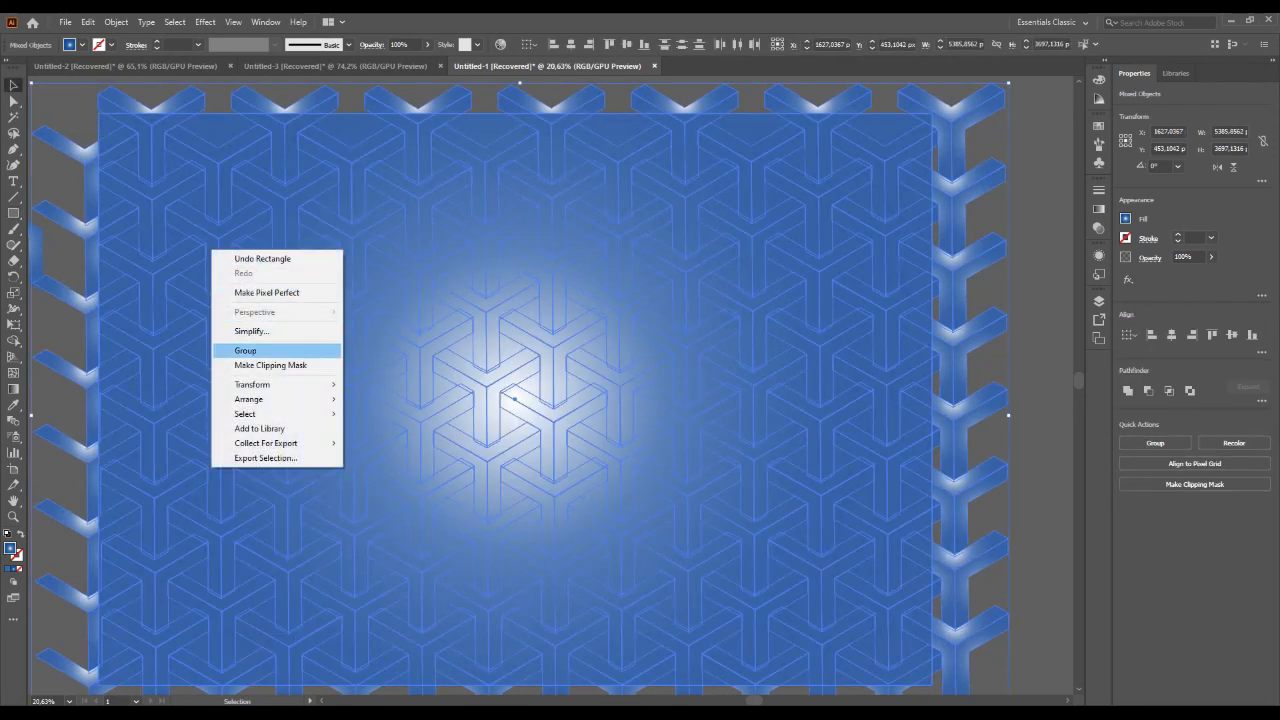
left_click(272, 366)
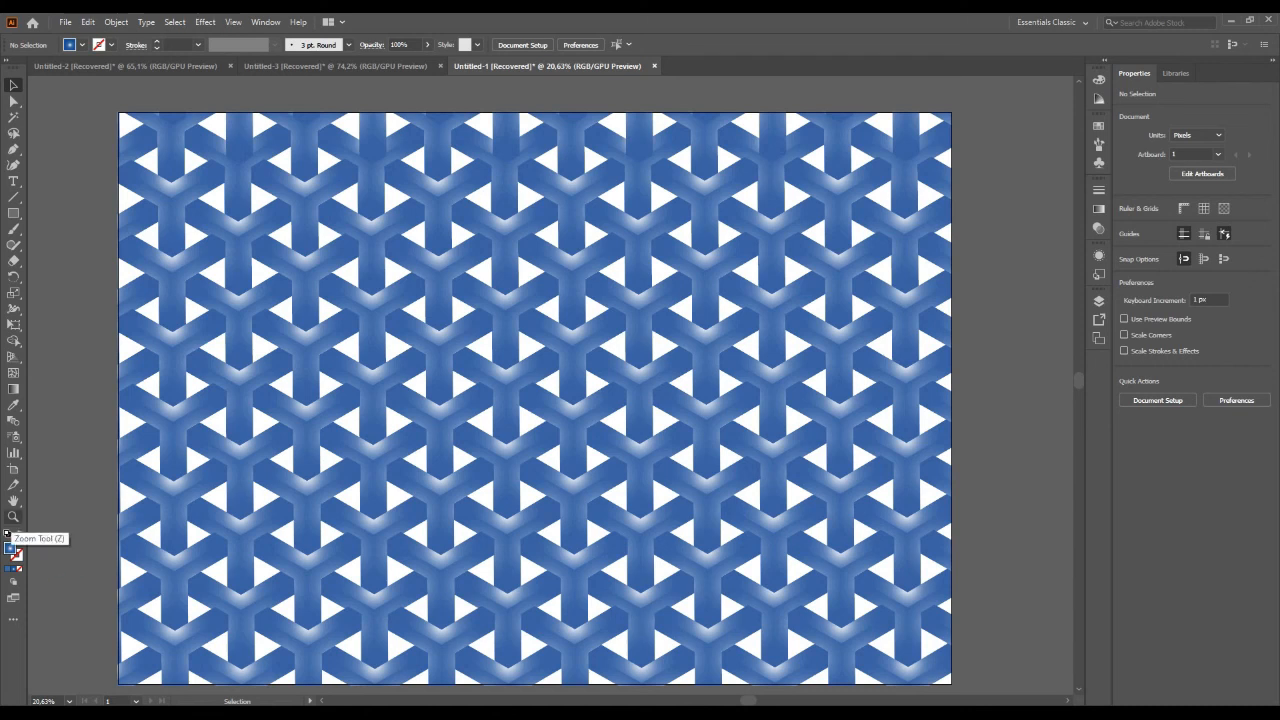
left_click(13, 516)
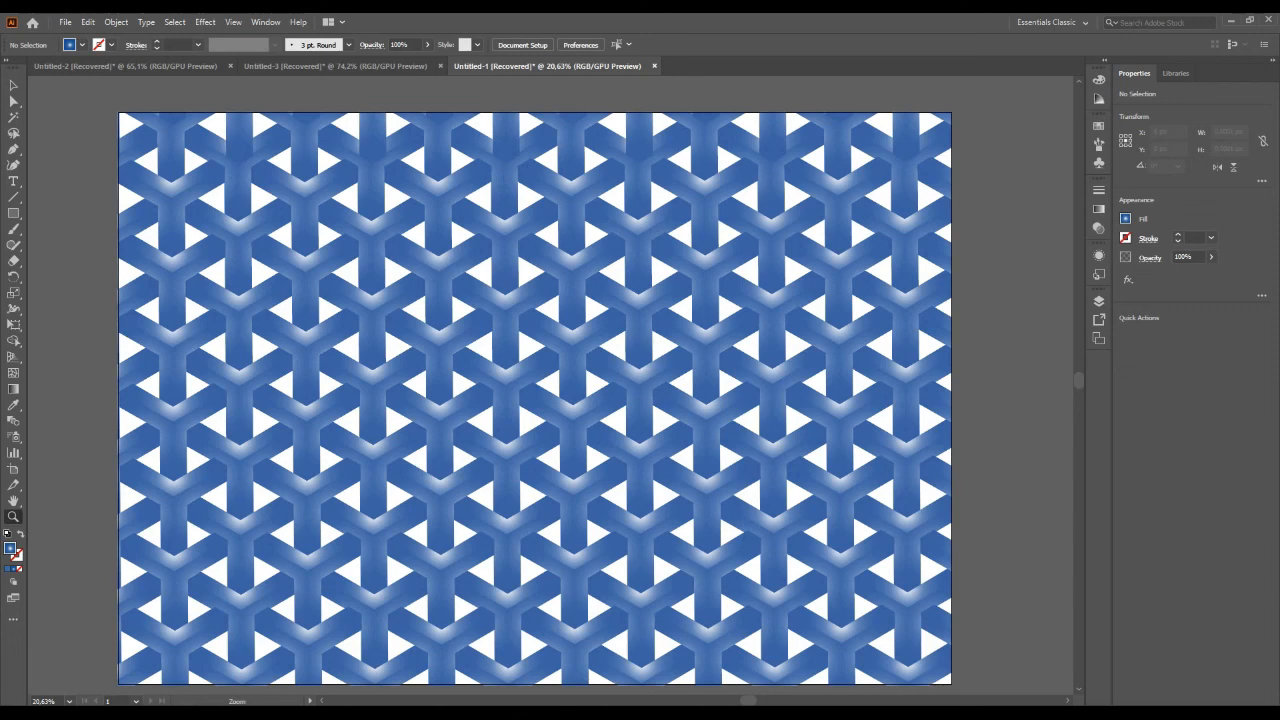
left_click_drag(521, 474, 563, 474)
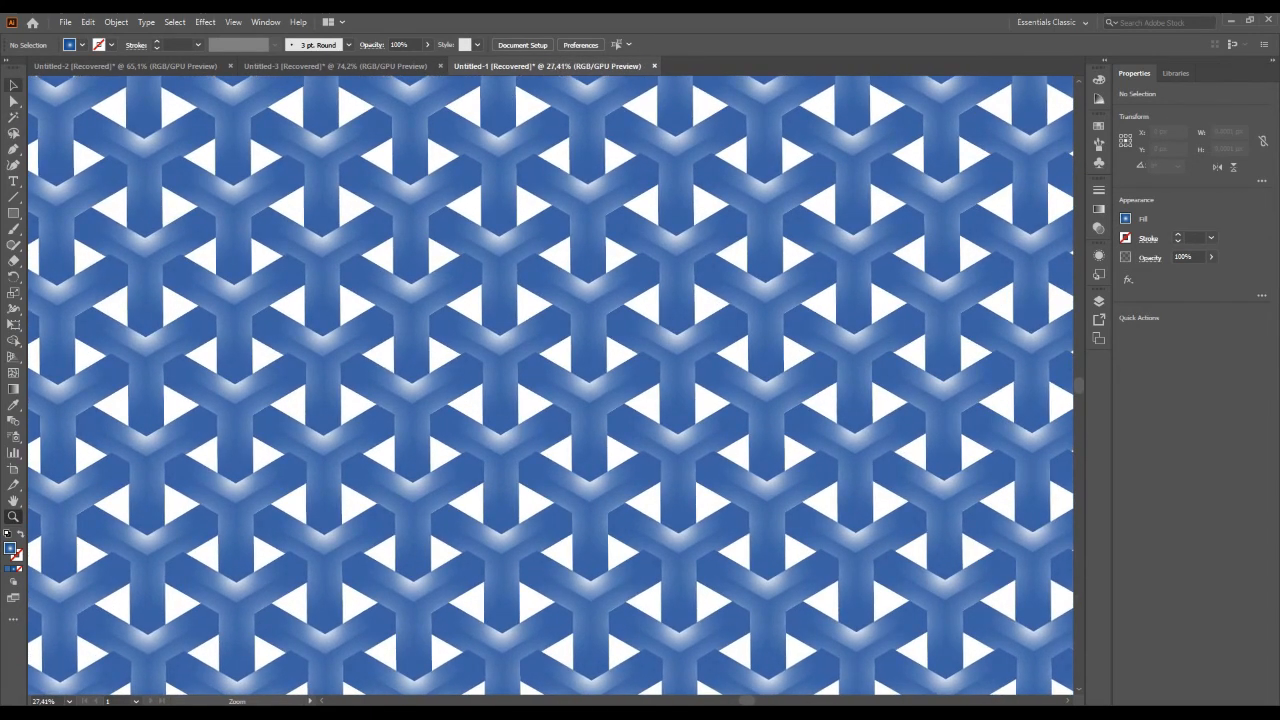
left_click(13, 85)
left_click(13, 516)
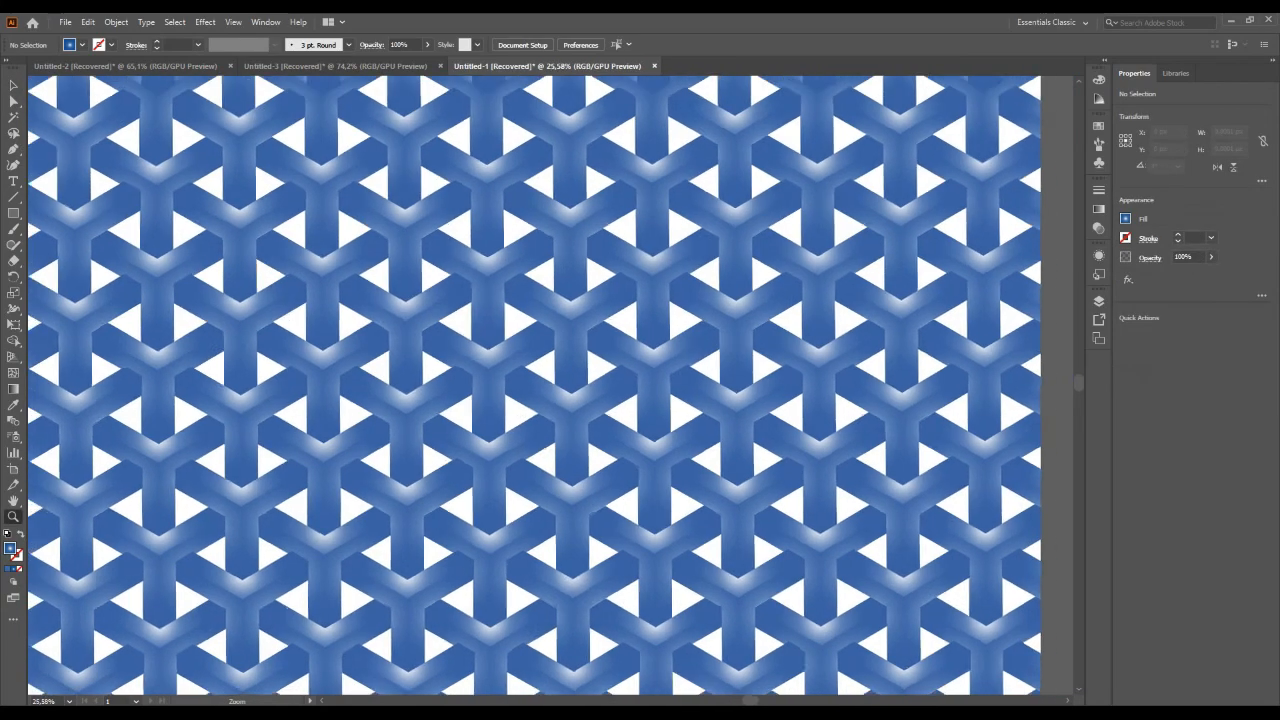